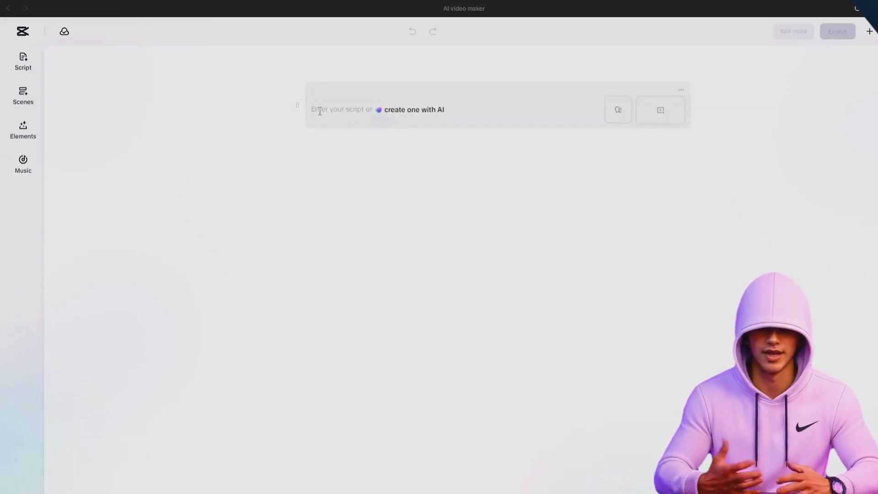
# Enter the full seven-paragraph greedy ant story as the script, beginning "In the heart of the forest, there lived a tiny ant".
pyautogui.click(318, 111)
pyautogui.write('In the heart of the forest, there lived a tiny ant who was known not for his strength, but for his greed. He worked hard gathering food, yet when others asked for help, he would turn away. One scorching day, the bunny, fox, bird, and even the mighty lion were all thirsty and hungry. They pleaded, "Please, little ant, share some food with us. We’ll help you when you’re in need." But the ant shook his head. "No! This is mine. I worked for it. Go find your own." Days later, a storm flooded the forest. The ant’s home was washed away, and all his food disappeared. Cold and weak, he had nowhere to go. To his surprise, the lion offered shelter, the bunny shared carrots, the bird brought grains, and the bear gave a pillow. The ant, with tears in his eyes, whispered, "Even though I was selfish, you still helped me. I see now that sharing makes us stronger." From that day on, the ant was no longer greedy, but the first to share.')
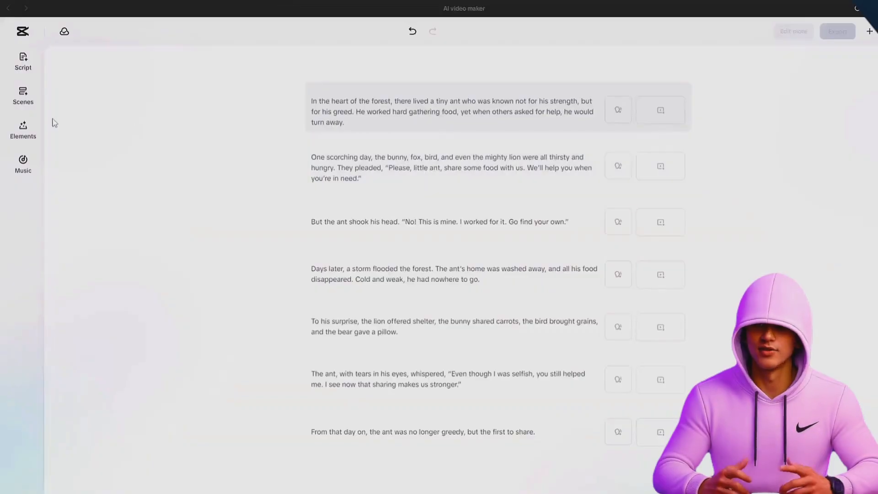
# Browse the trending voiceover voices and preview Bibble, Rick, Golden Monkey and Queen.
pyautogui.click(23, 95)
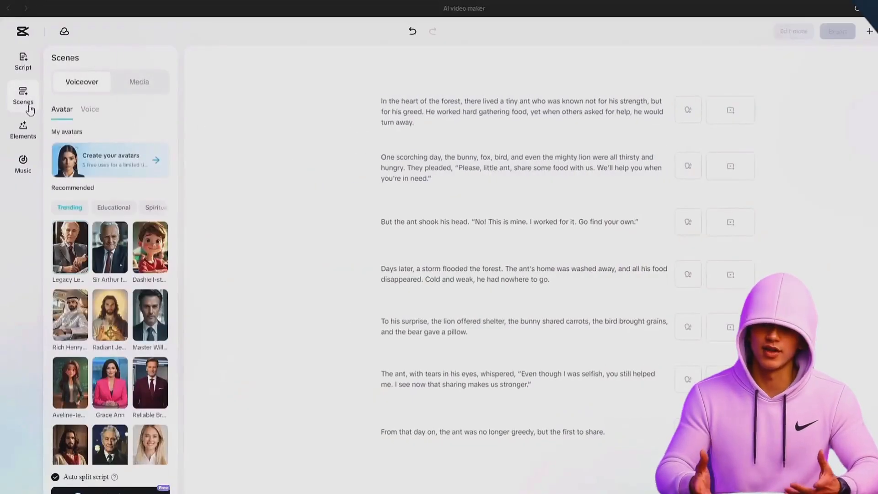
pyautogui.click(90, 110)
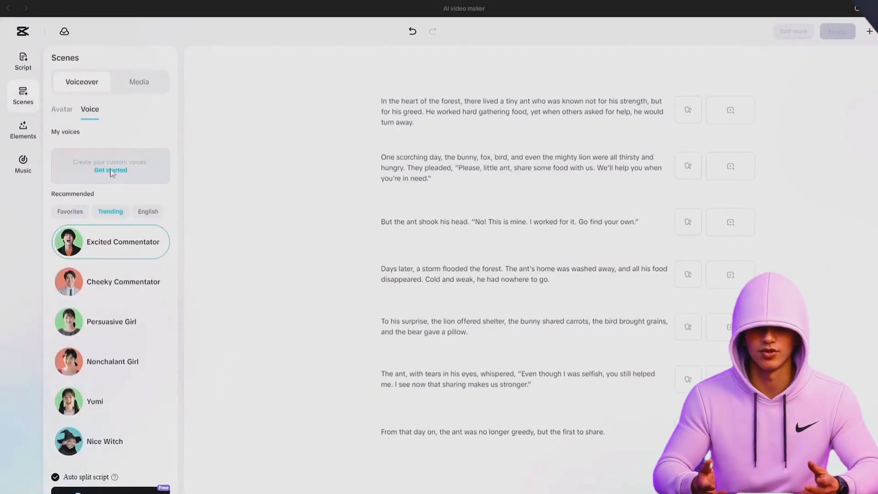
pyautogui.scroll(-8, 141, 328)
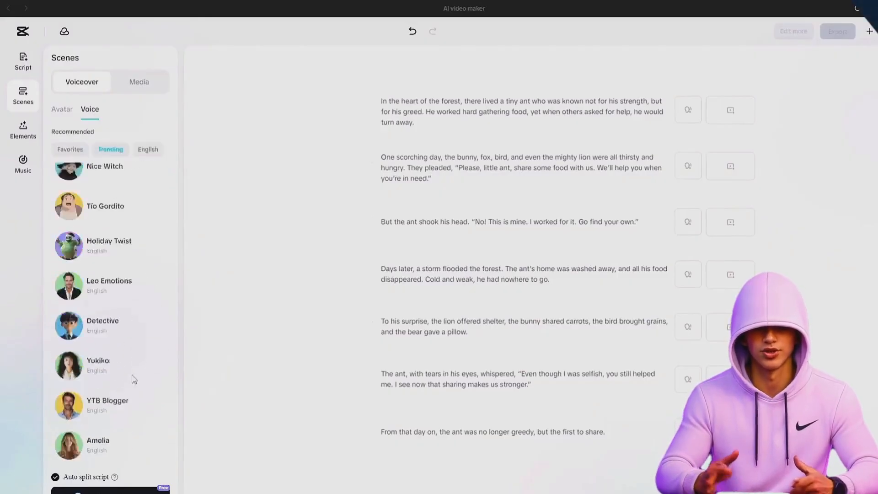
pyautogui.scroll(-10, 133, 379)
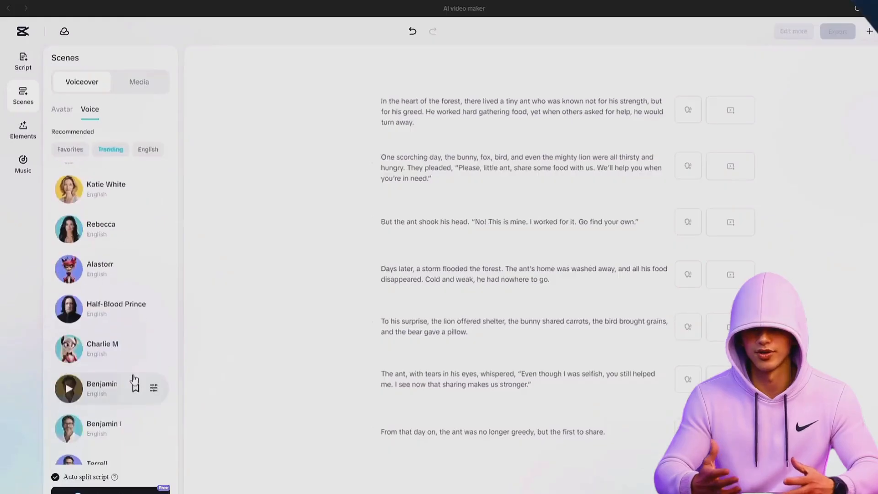
pyautogui.scroll(-10, 134, 379)
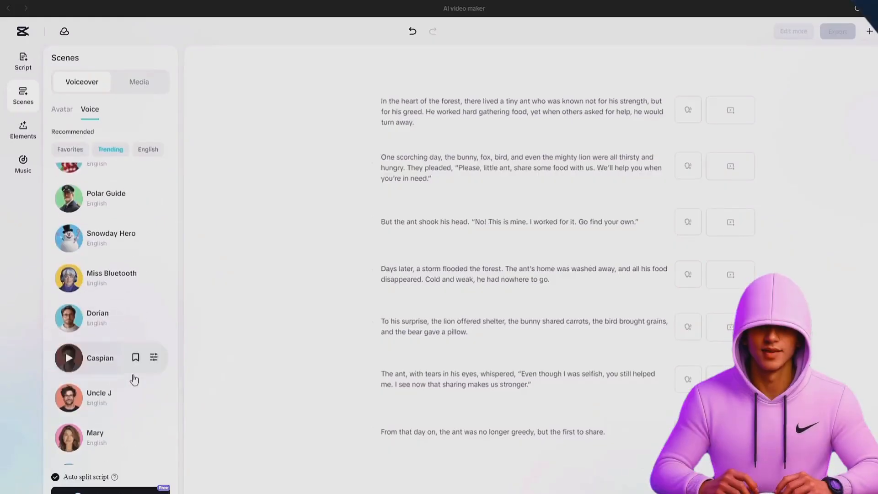
pyautogui.click(69, 421)
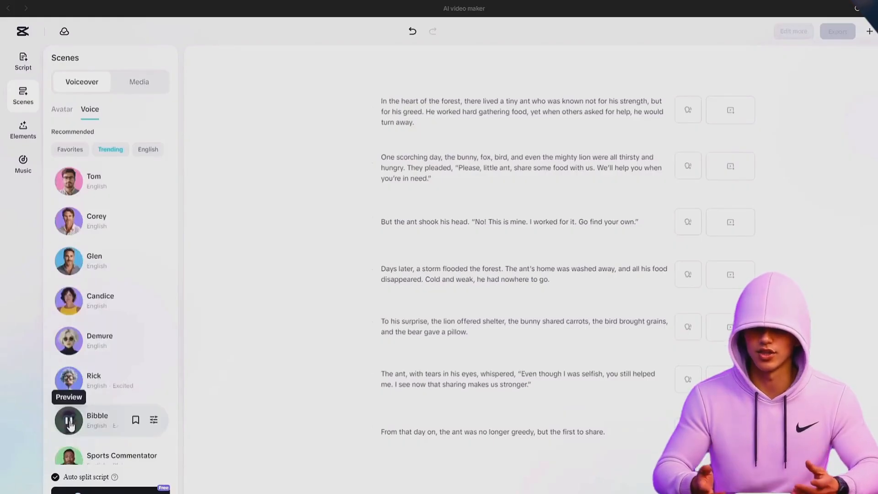
pyautogui.click(70, 388)
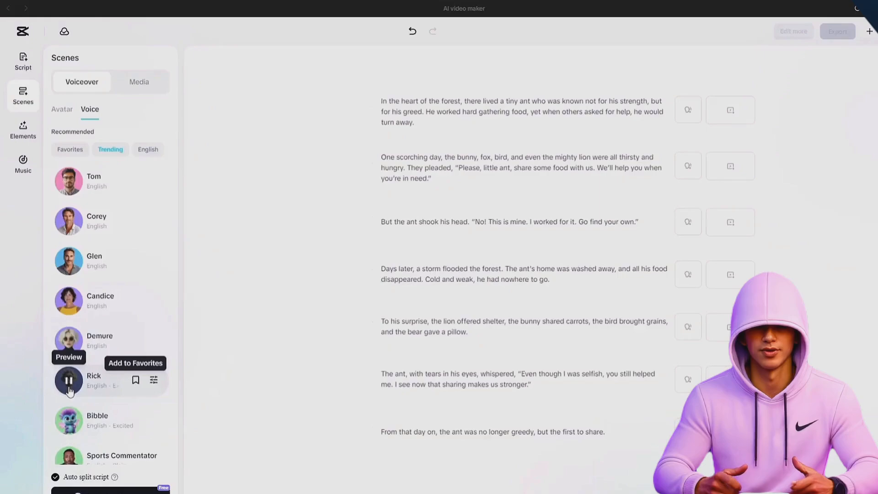
pyautogui.scroll(-6, 69, 347)
pyautogui.click(72, 292)
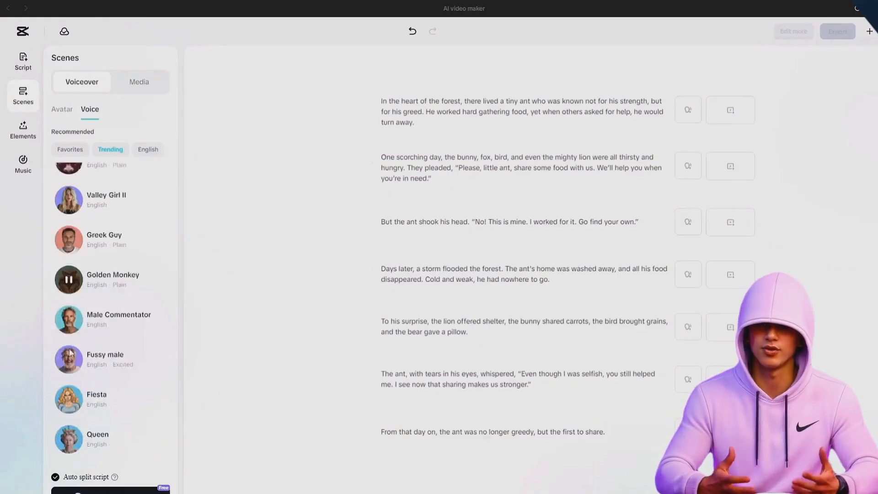
pyautogui.scroll(-4, 68, 284)
pyautogui.click(68, 281)
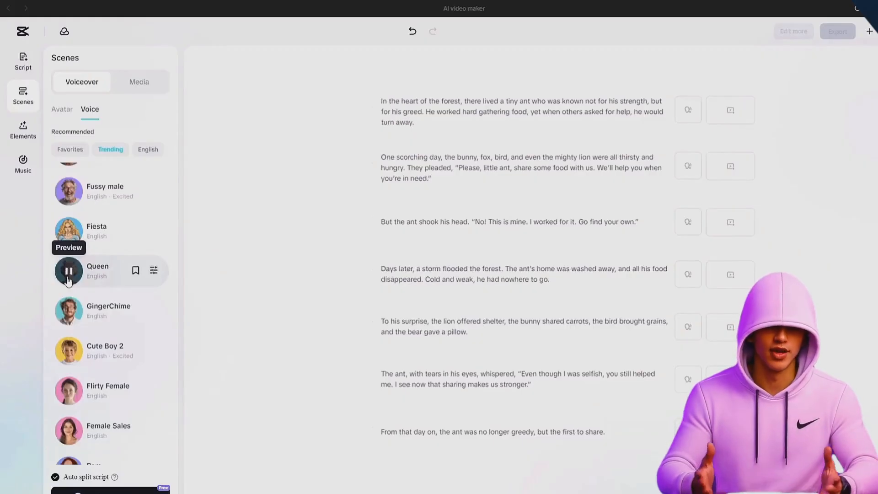
# Apply the Adorable Girl voice from the favorites to all scenes and play back the generated voiceover.
pyautogui.click(70, 149)
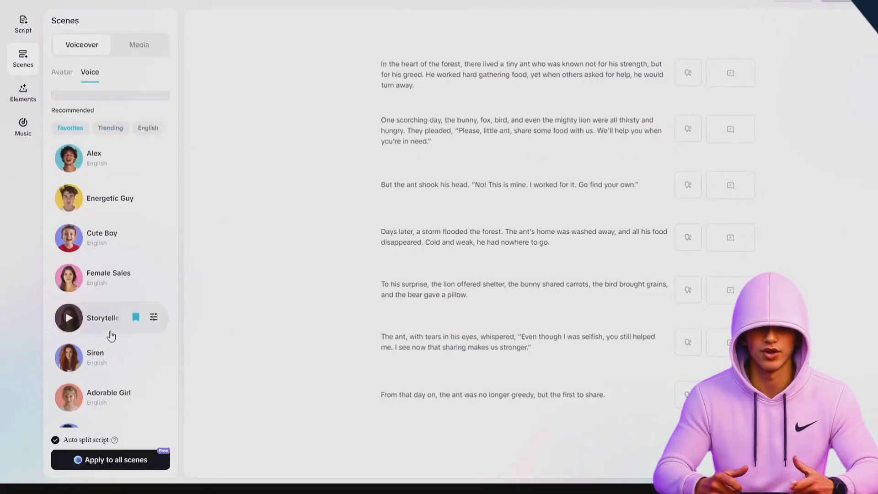
pyautogui.click(100, 398)
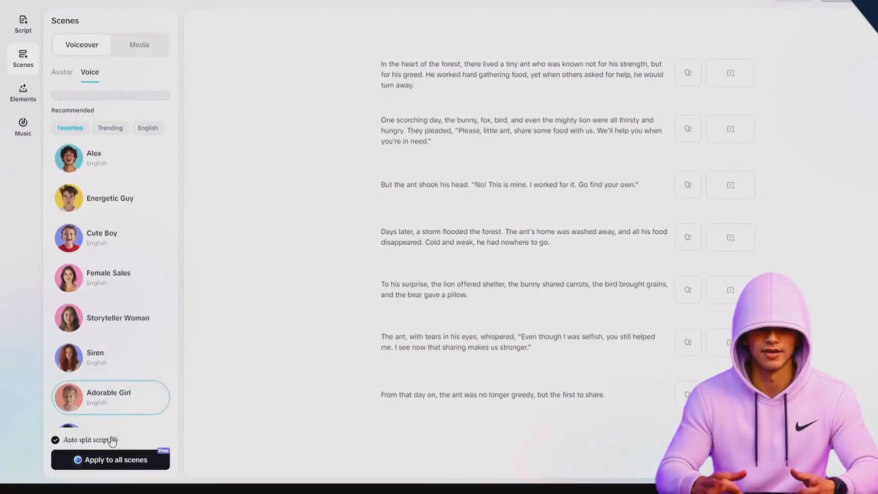
pyautogui.click(124, 460)
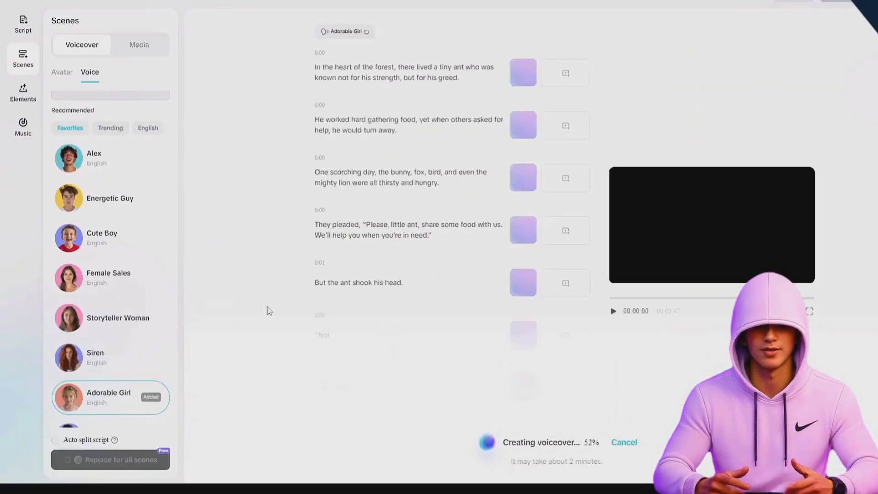
pyautogui.click(613, 313)
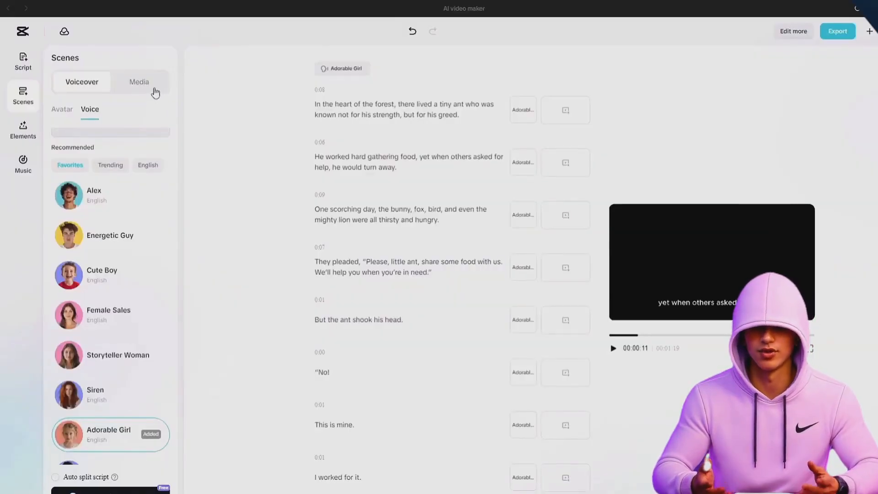
# Generate AI media for all scenes in the Cartoon 3D style.
pyautogui.click(139, 83)
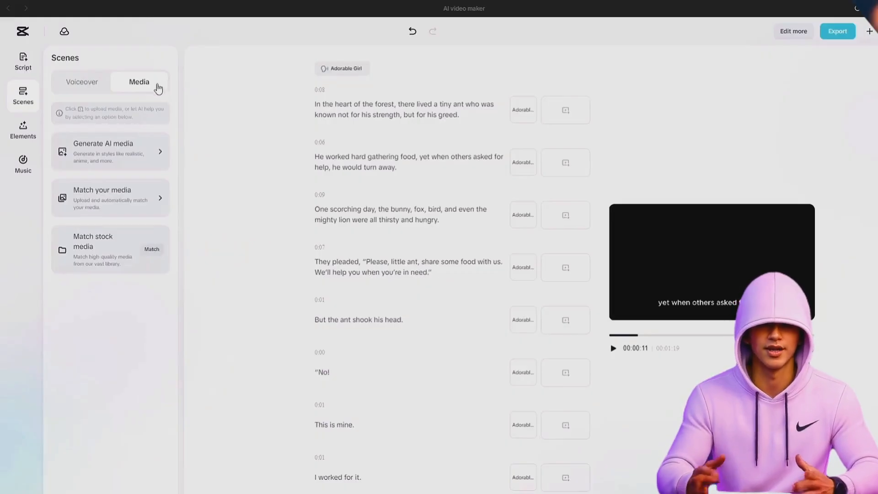
pyautogui.click(160, 155)
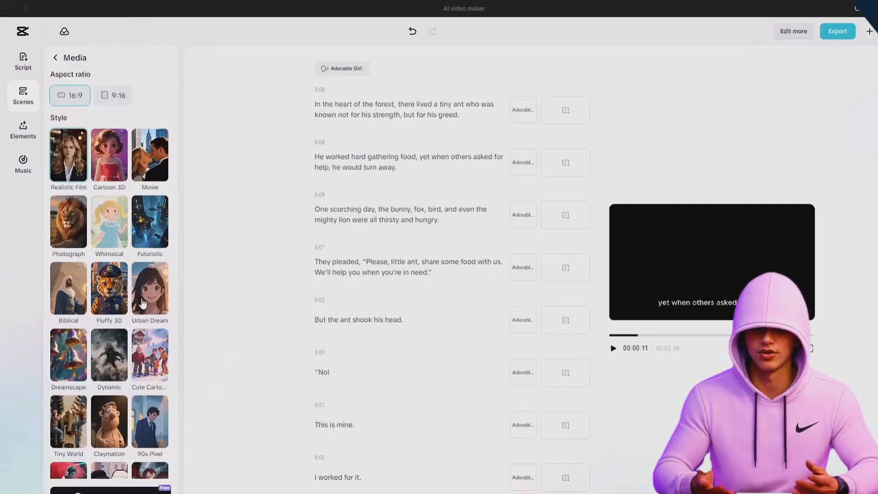
pyautogui.scroll(-5, 143, 302)
pyautogui.scroll(-6, 143, 302)
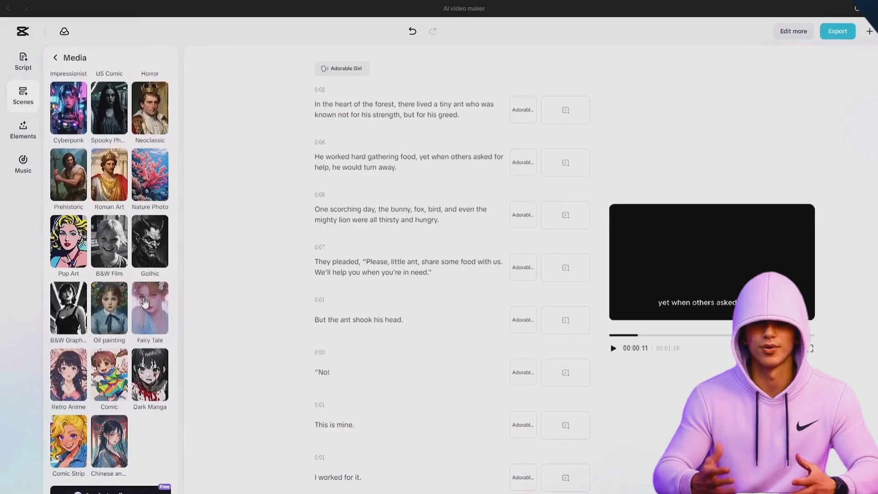
pyautogui.scroll(5, 146, 301)
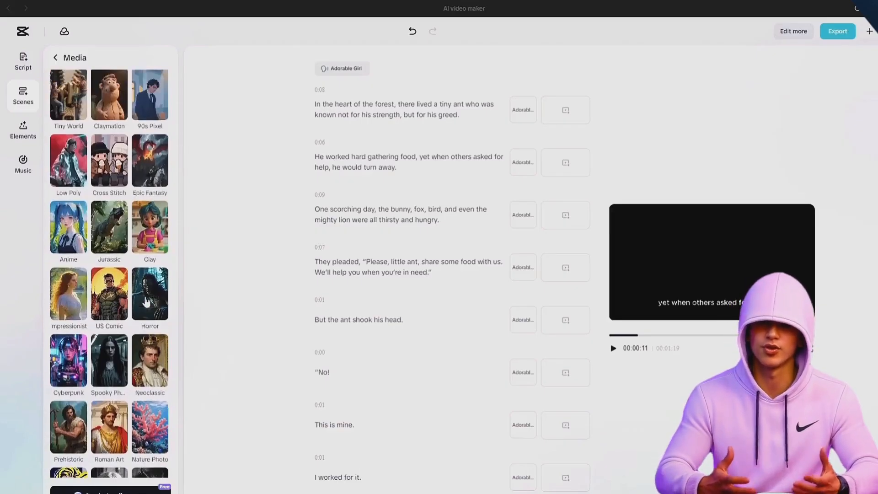
pyautogui.scroll(6, 147, 299)
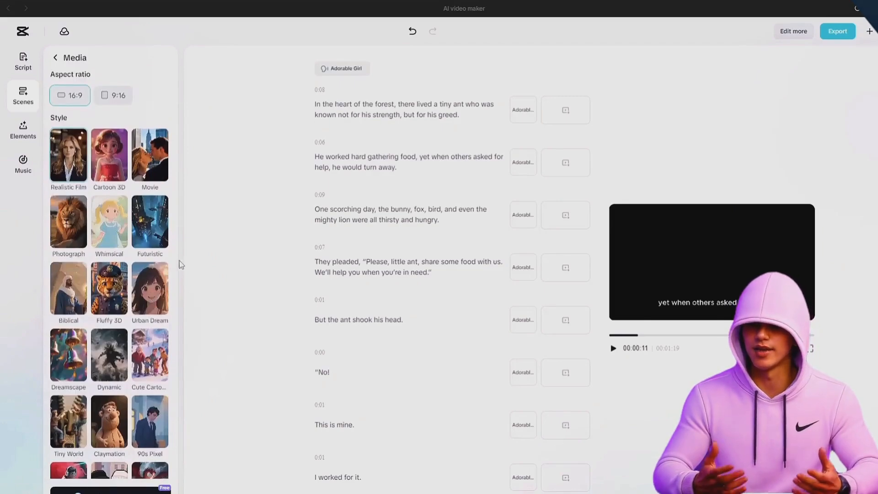
pyautogui.click(112, 147)
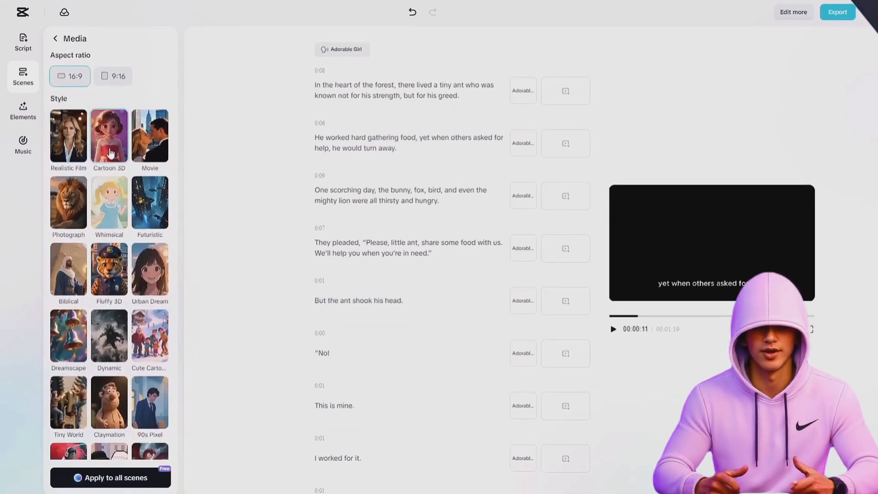
pyautogui.click(121, 484)
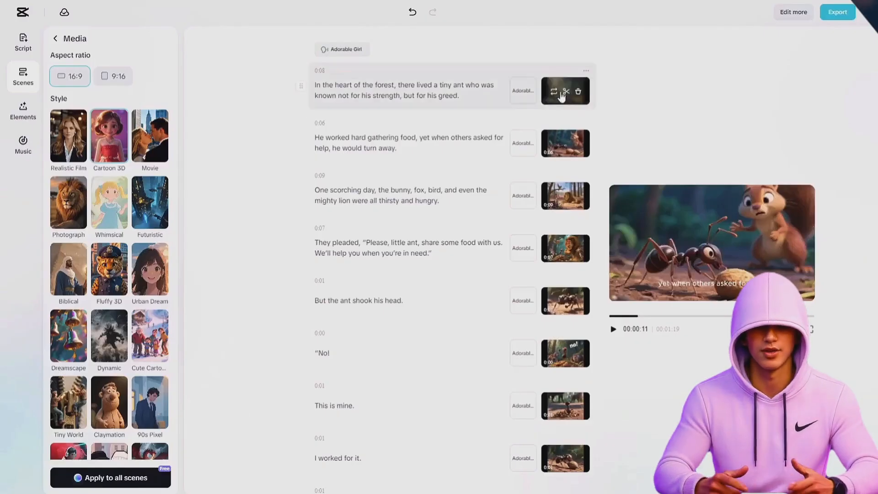
# Examine the generated images scene by scene, from the opening forest scene to "This is mine.".
pyautogui.click(555, 105)
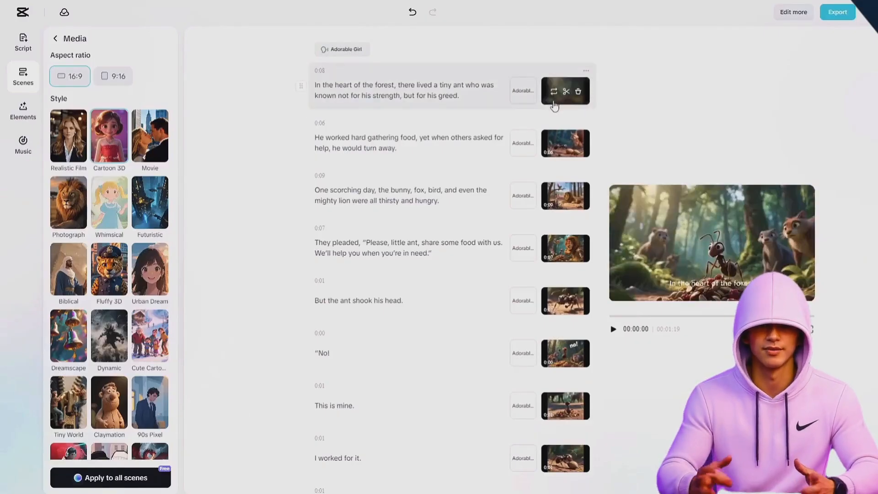
pyautogui.click(559, 158)
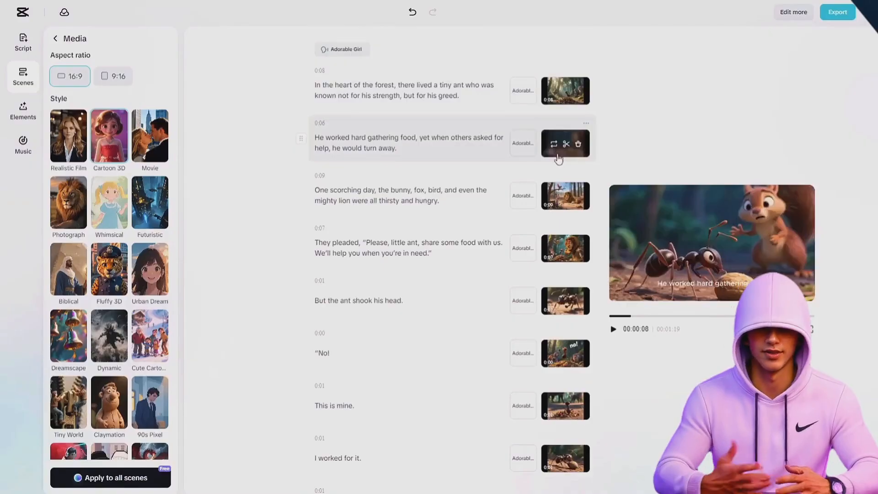
pyautogui.click(559, 209)
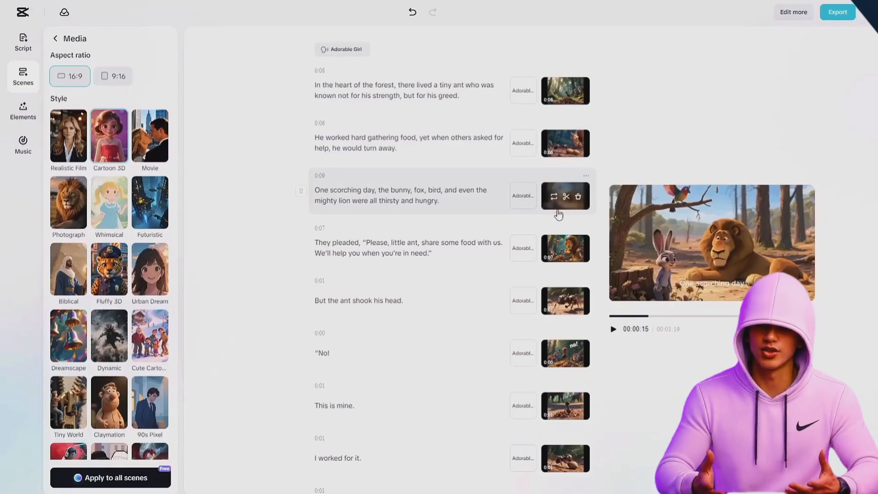
pyautogui.click(560, 264)
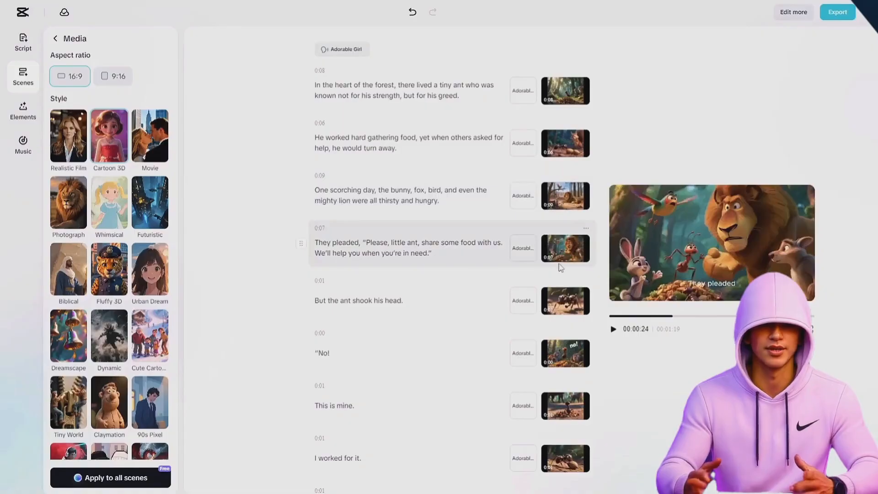
pyautogui.click(557, 313)
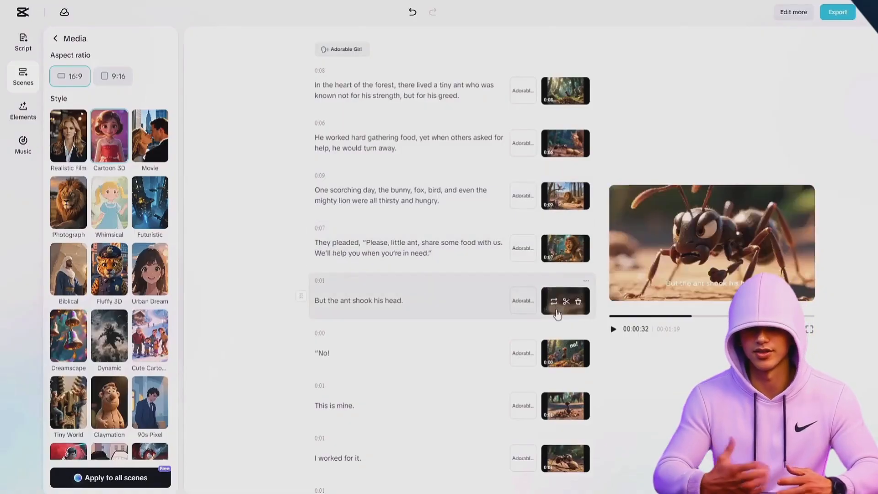
pyautogui.scroll(-2, 556, 314)
pyautogui.click(555, 287)
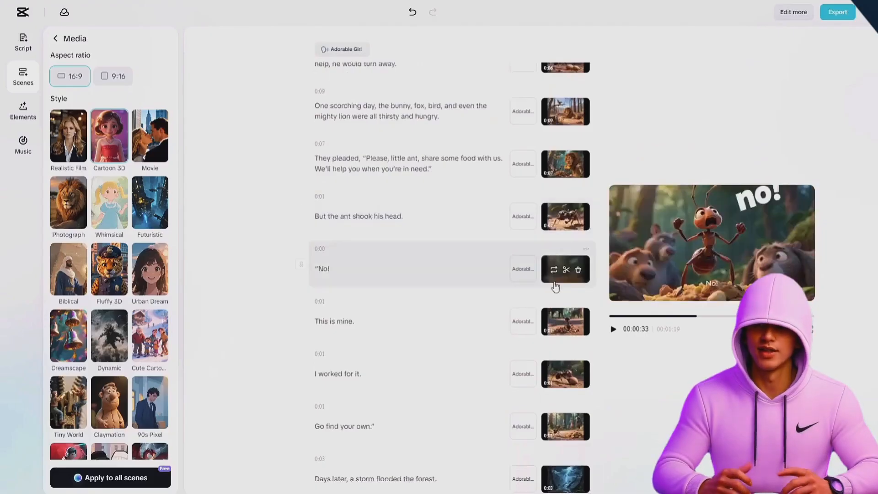
pyautogui.click(558, 333)
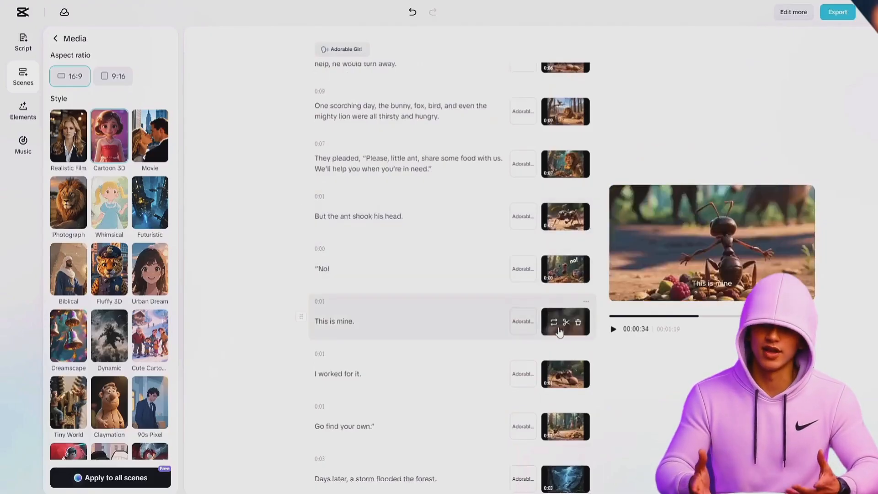
pyautogui.scroll(-6, 557, 334)
# Regenerate the image of the "To his surprise, the lion offered shelter" scene and replace it with the variant showing a blue forest background.
pyautogui.click(555, 346)
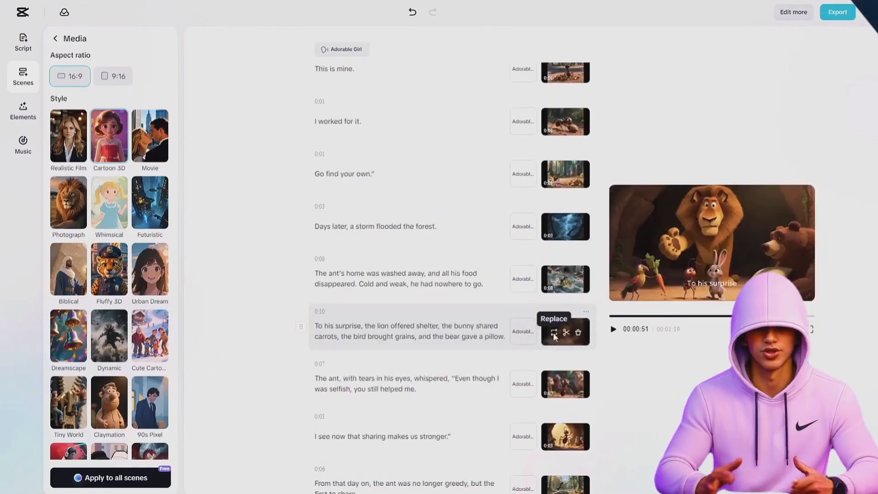
pyautogui.click(553, 334)
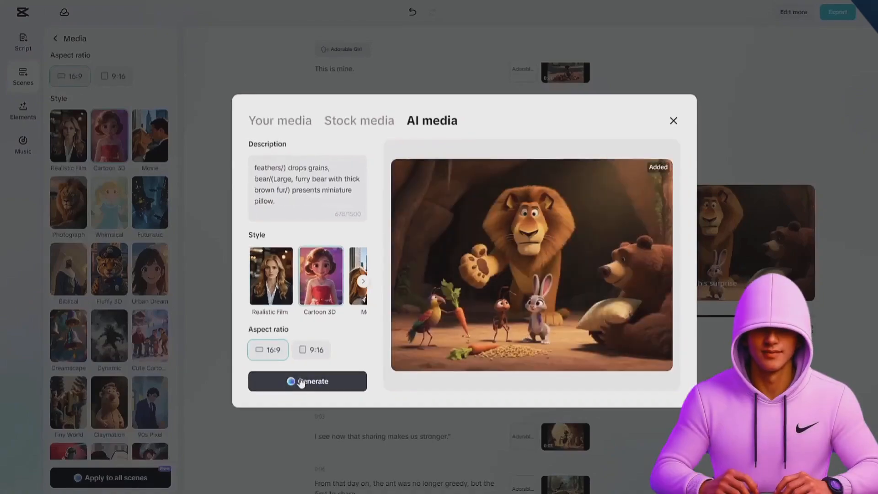
pyautogui.click(310, 386)
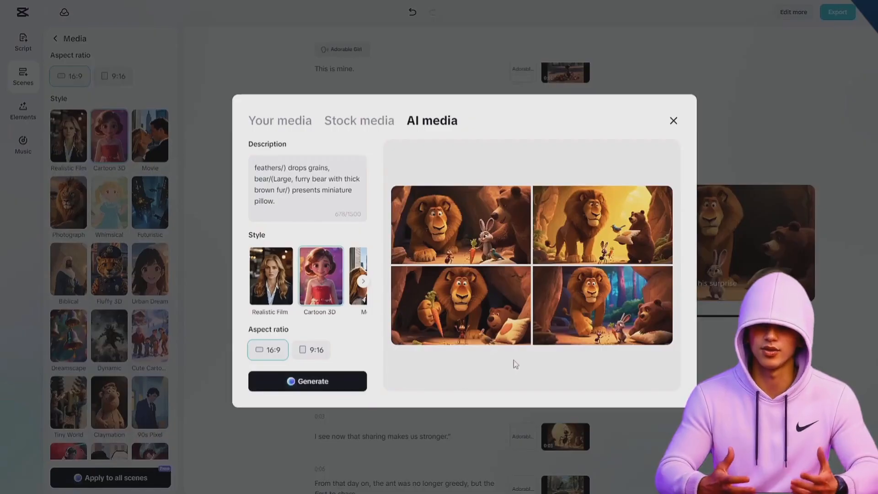
pyautogui.click(590, 329)
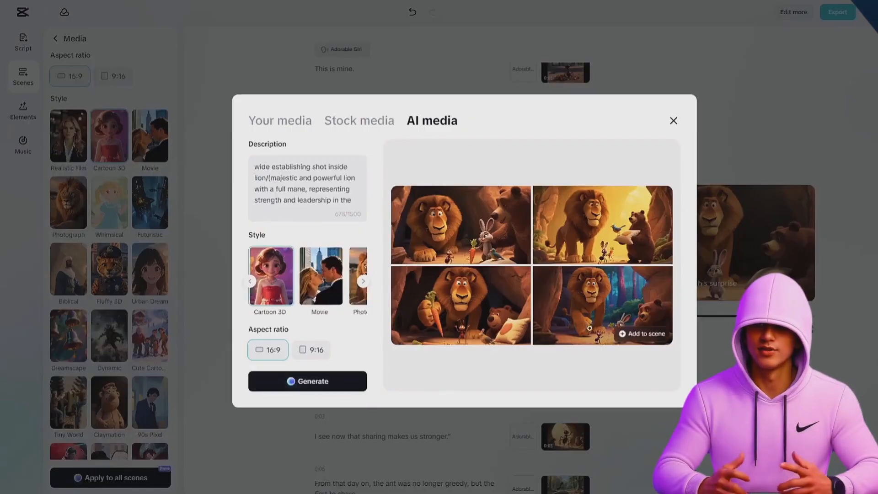
pyautogui.click(644, 335)
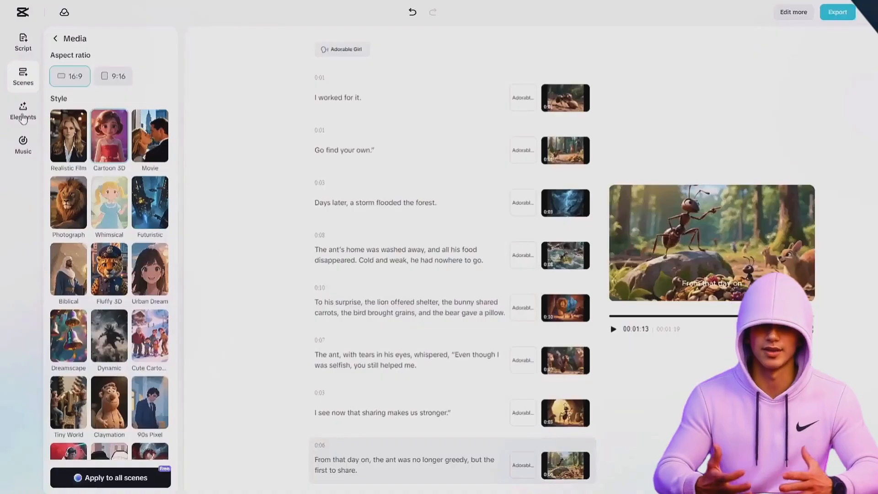
# Look through the caption templates for the video and the recommended background music tracks and categories.
pyautogui.click(18, 118)
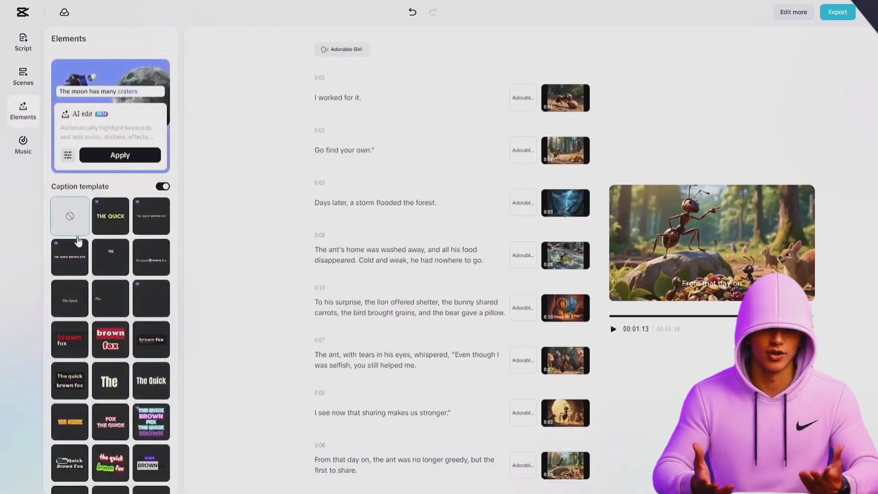
pyautogui.scroll(-1, 102, 304)
pyautogui.scroll(-7, 103, 306)
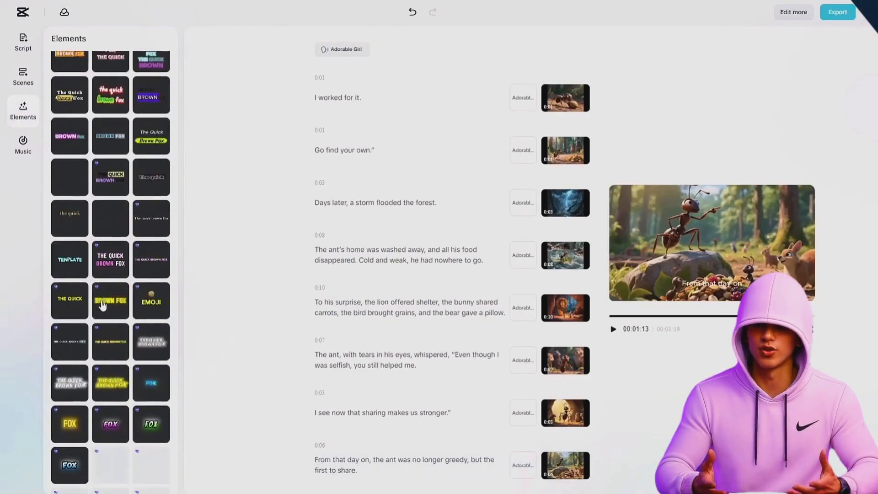
pyautogui.scroll(8, 103, 305)
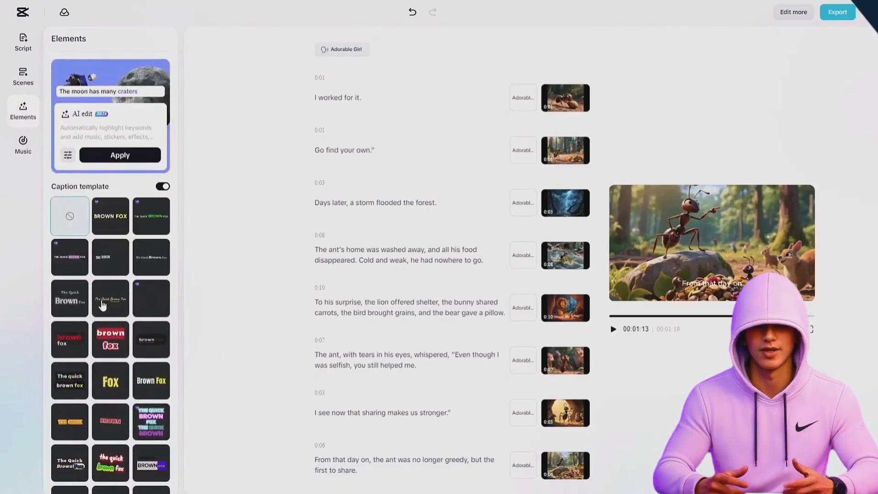
pyautogui.click(20, 158)
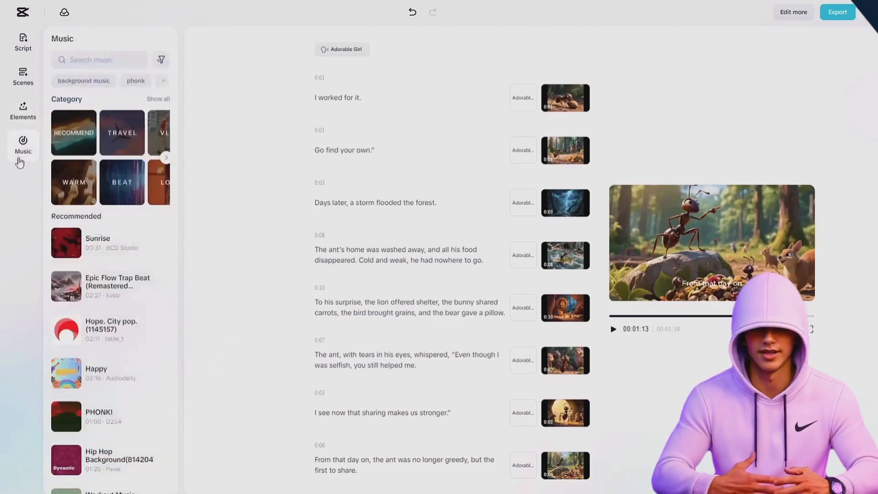
pyautogui.scroll(-5, 161, 337)
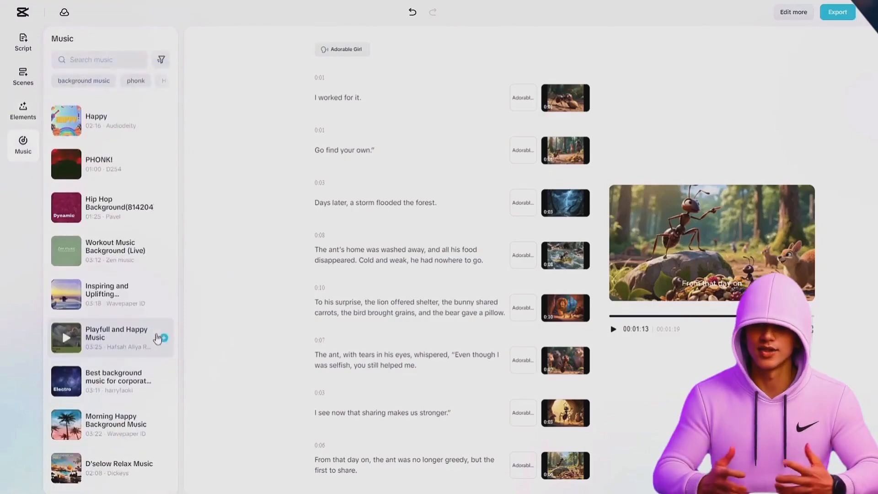
pyautogui.scroll(-6, 157, 339)
pyautogui.scroll(-1, 157, 340)
pyautogui.scroll(12, 157, 339)
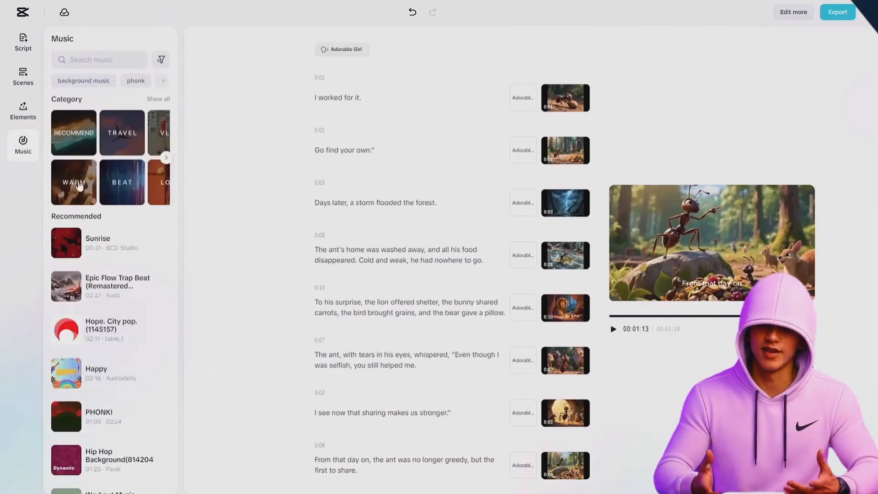
pyautogui.click(29, 155)
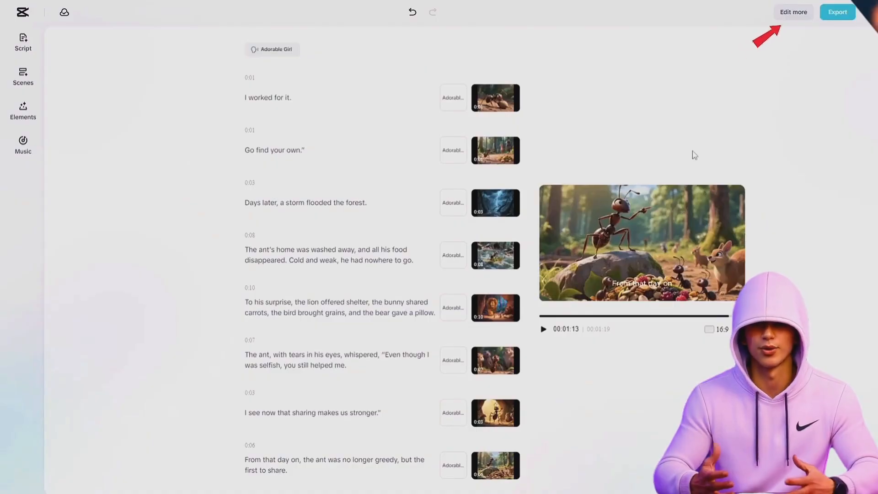
# Open the project in the full editor and move all scene image clips down onto the main video track.
pyautogui.click(789, 18)
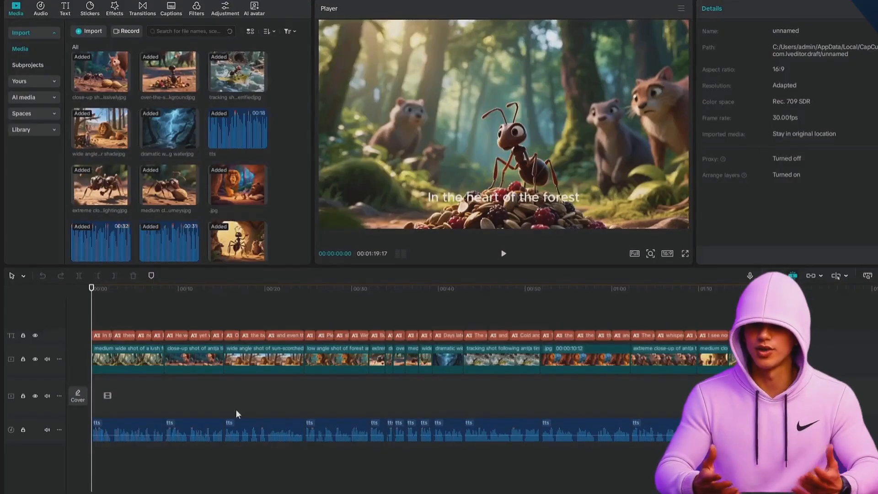
pyautogui.click(177, 404)
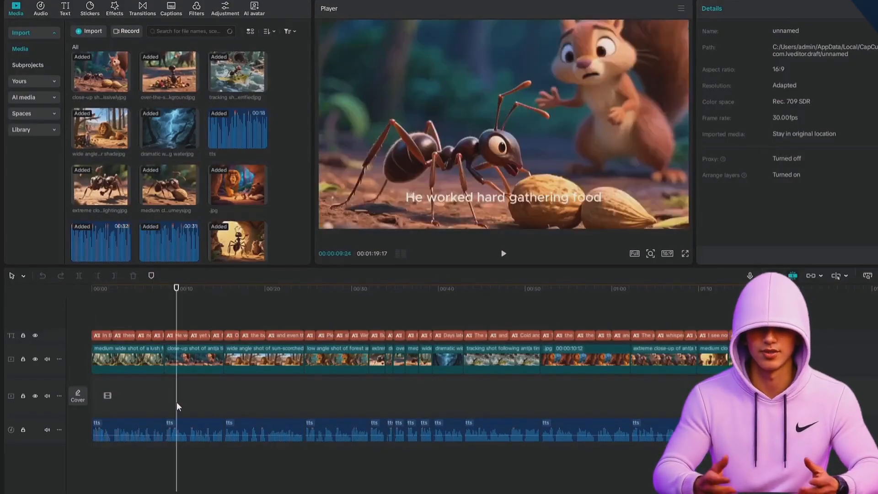
pyautogui.click(111, 394)
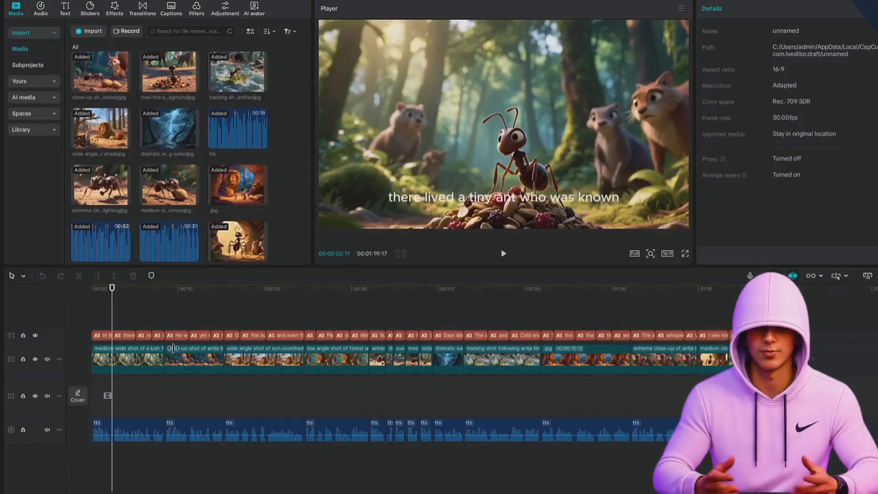
pyautogui.hotkey('ctrl', 'a')
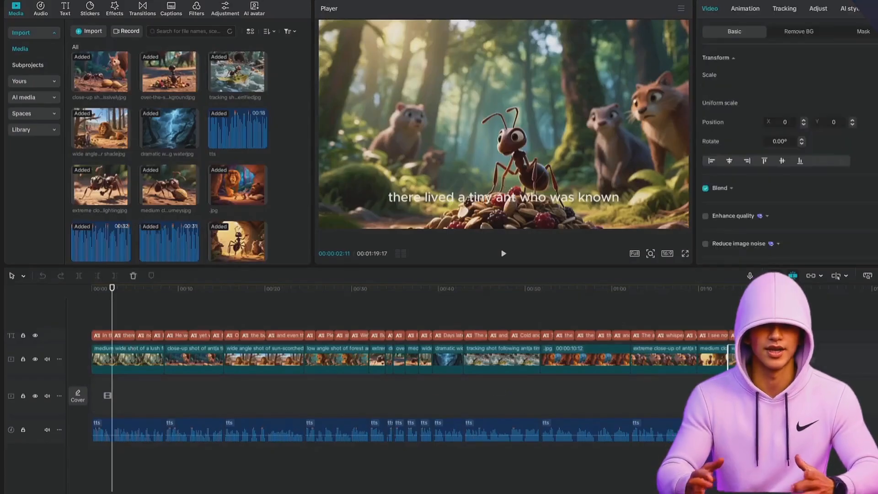
pyautogui.press('Escape')
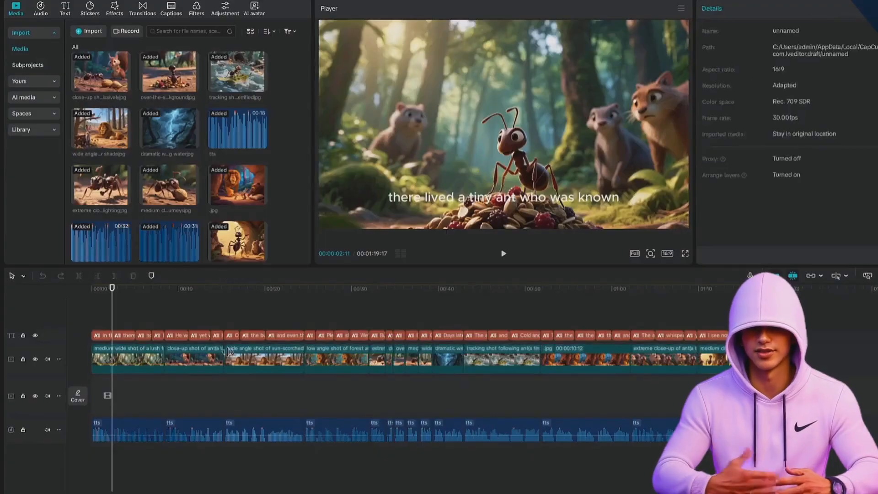
pyautogui.hotkey('ctrl', 'a')
pyautogui.moveTo(126, 374); pyautogui.dragTo(123, 397)
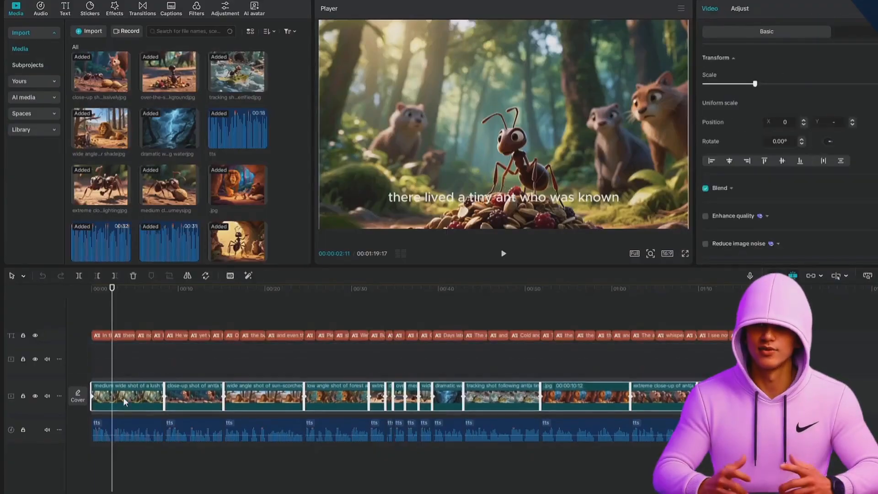
# Add the Mix transition between the first two scene clips and apply it to all cuts.
pyautogui.click(154, 327)
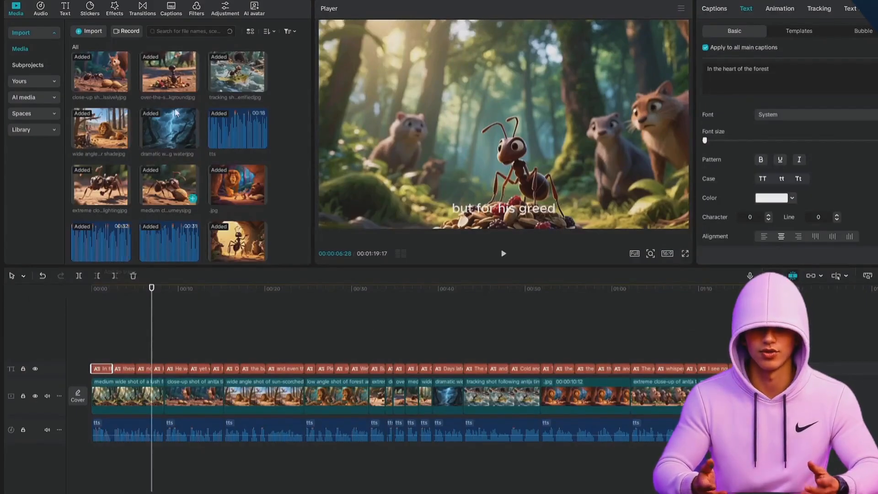
pyautogui.click(142, 12)
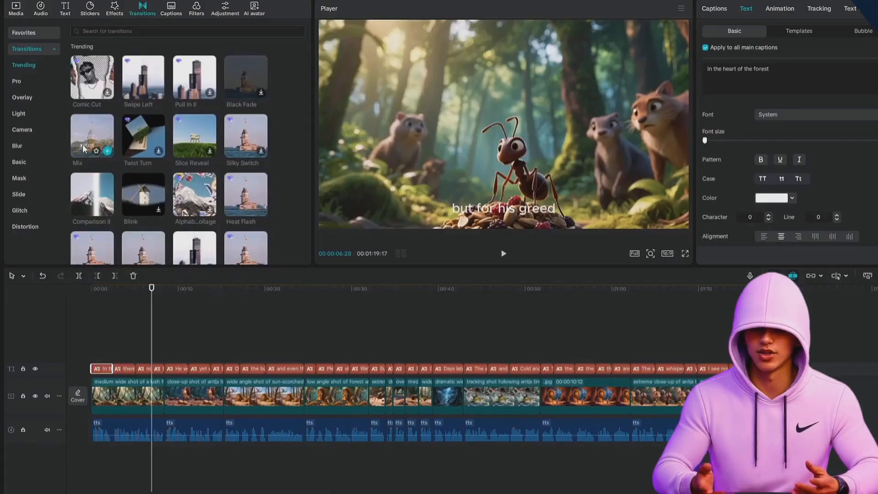
pyautogui.moveTo(97, 152)
pyautogui.mouseDown()
pyautogui.moveTo(181, 413)
pyautogui.moveTo(174, 414)
pyautogui.mouseUp()
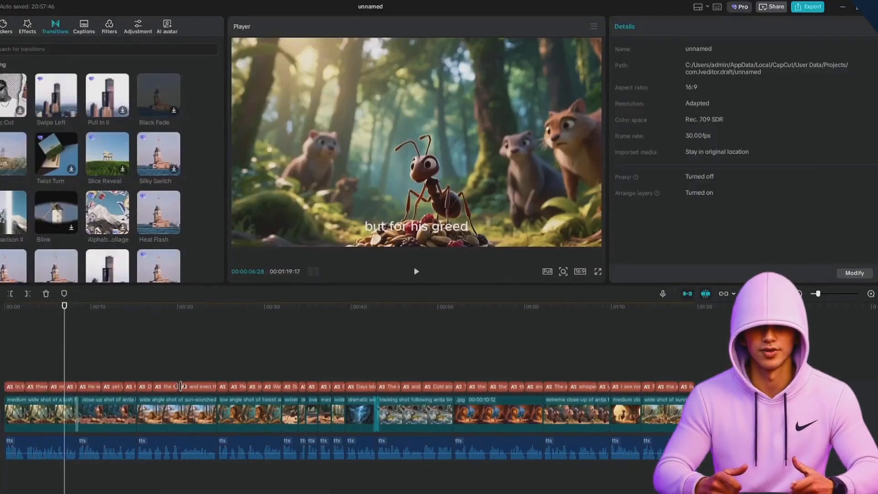
pyautogui.click(77, 422)
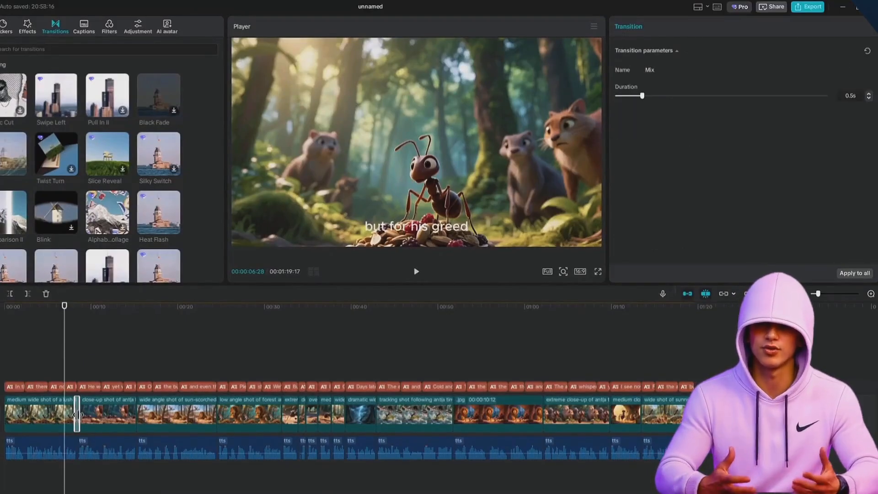
pyautogui.click(854, 274)
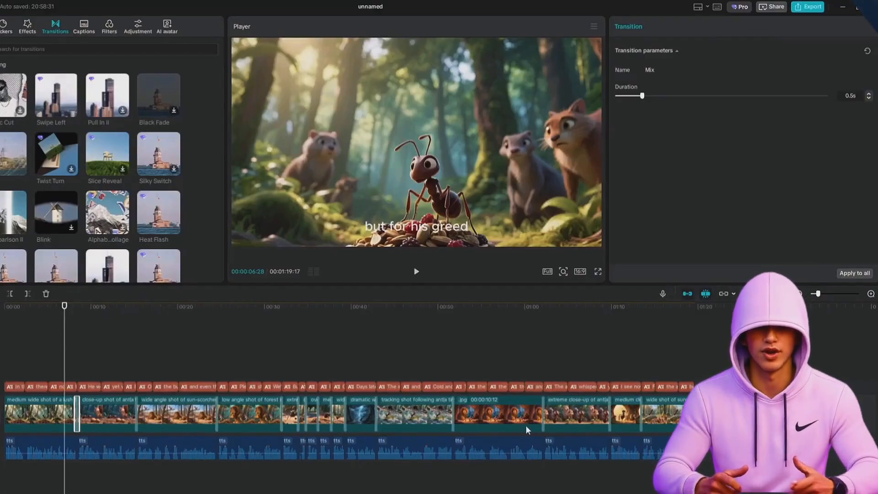
# Apply the white text effect with a pink outline to all main captions and play back the result.
pyautogui.click(12, 389)
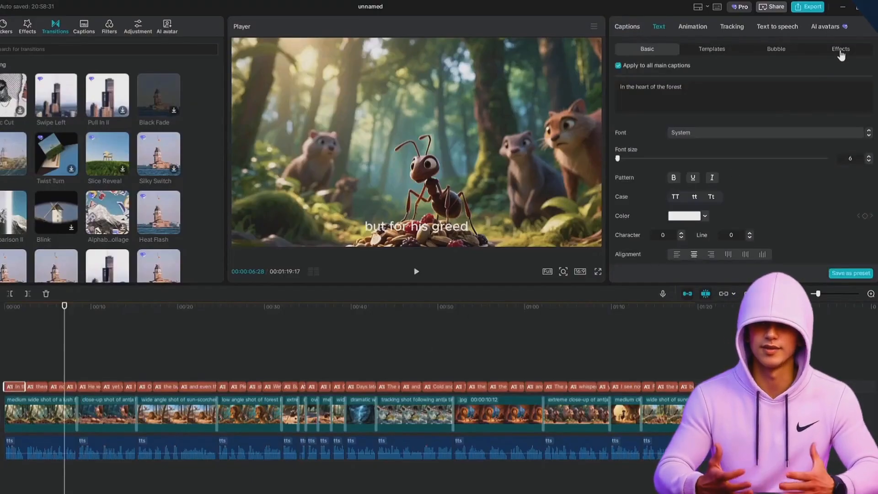
pyautogui.click(841, 51)
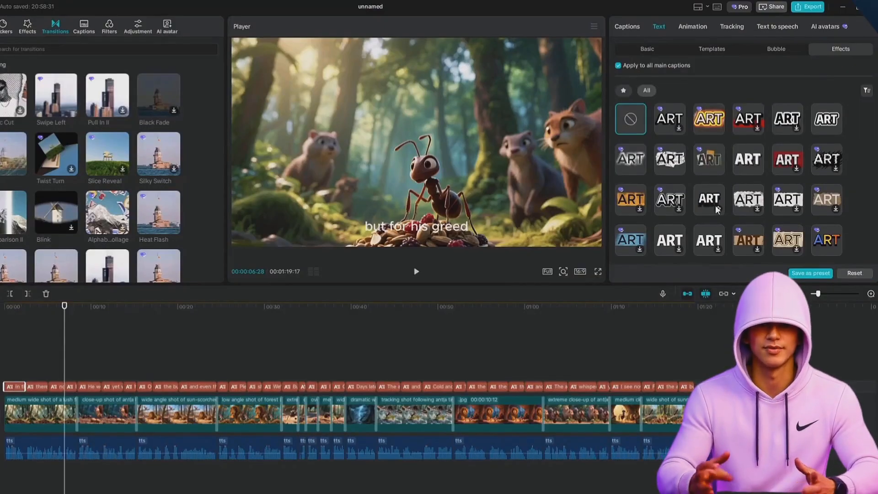
pyautogui.scroll(-2, 717, 209)
pyautogui.scroll(-5, 715, 215)
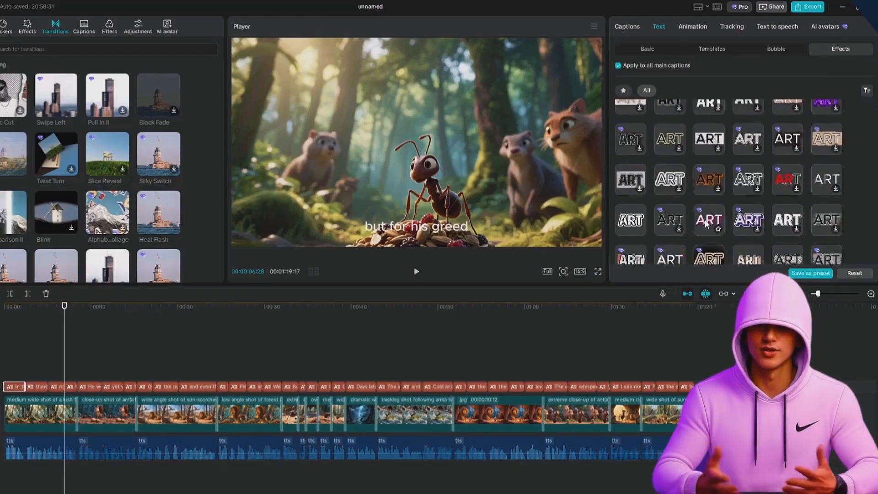
pyautogui.click(706, 224)
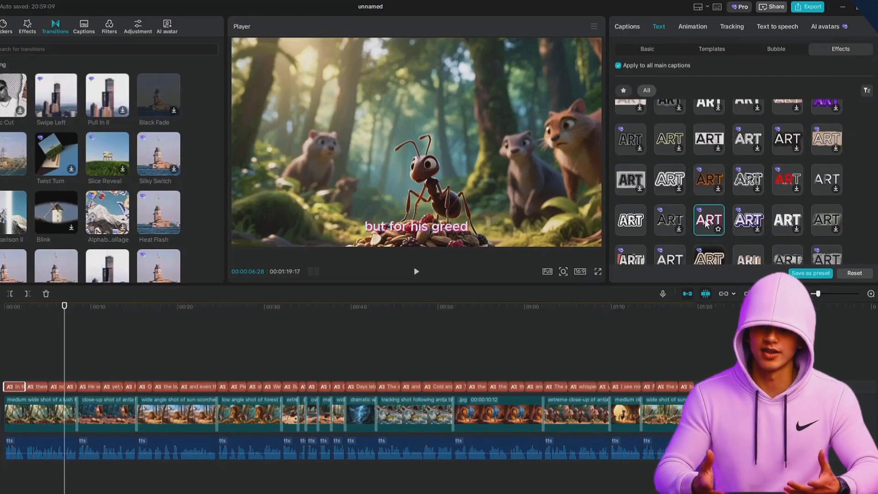
pyautogui.click(416, 272)
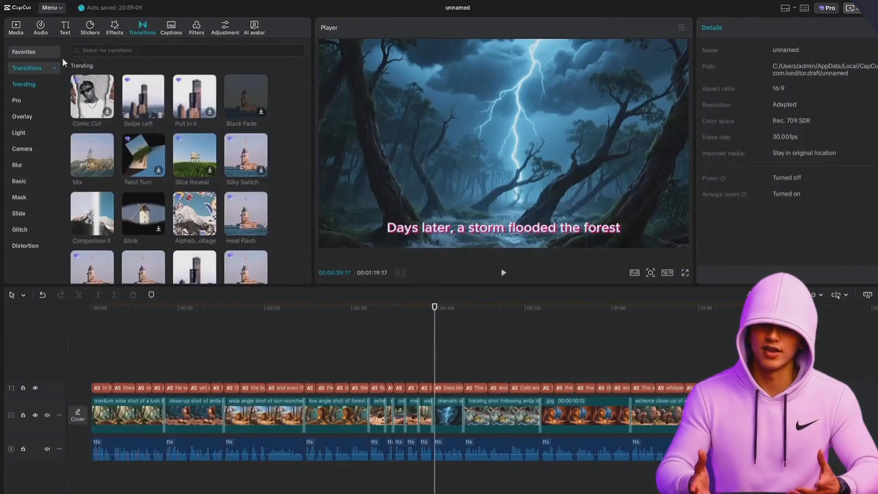
# Search the sound effects library for "thunder".
pyautogui.click(39, 30)
pyautogui.click(33, 87)
pyautogui.click(35, 100)
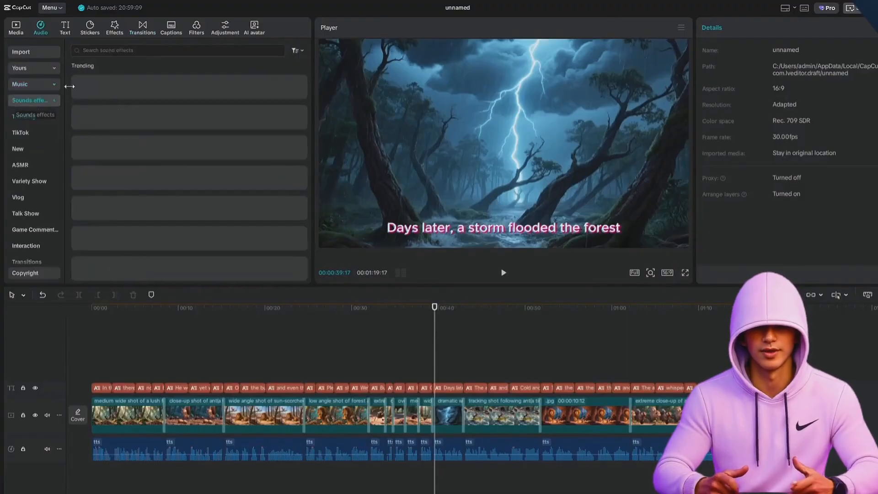
pyautogui.click(108, 49)
pyautogui.write('thu')
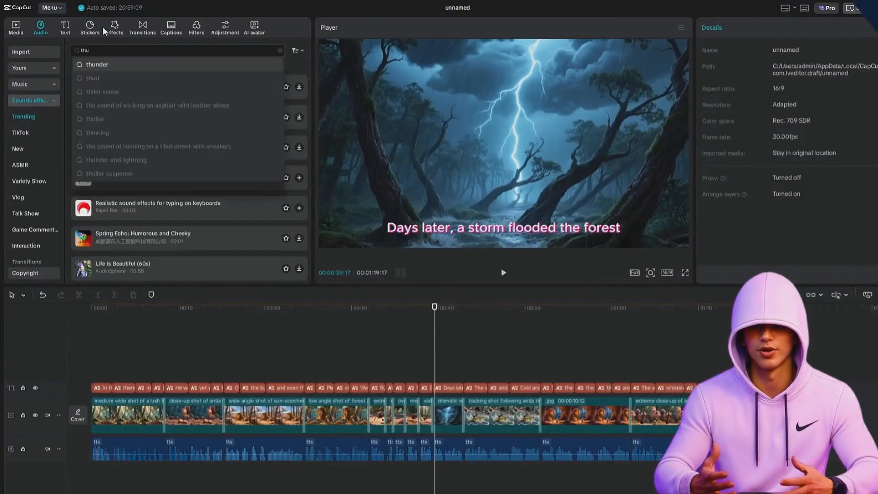
pyautogui.write('nder')
pyautogui.press('Return')
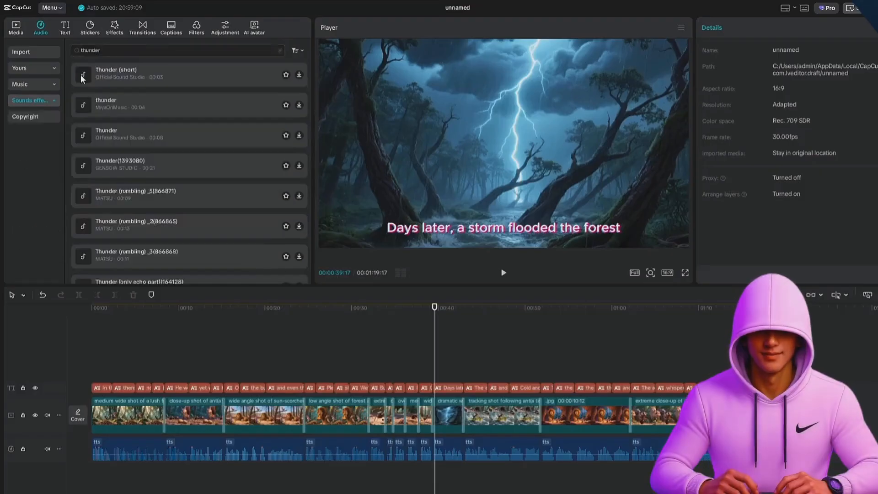
# Place the Thunder (short) sound on a new audio track at the start of the storm scene and play it back.
pyautogui.click(94, 74)
pyautogui.moveTo(95, 73); pyautogui.dragTo(437, 483)
pyautogui.click(446, 470)
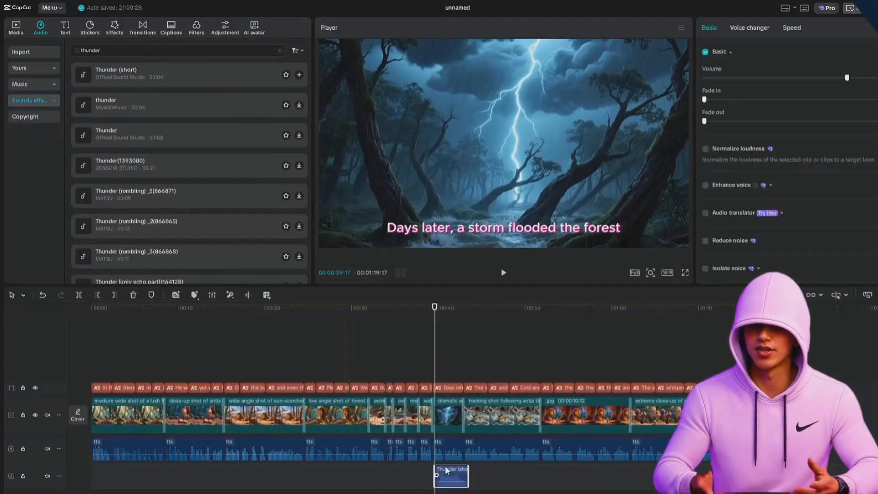
pyautogui.click(503, 274)
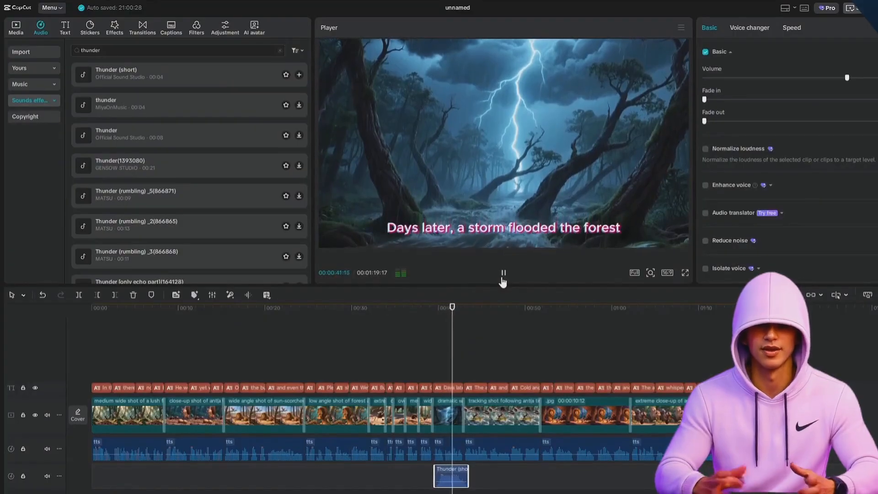
pyautogui.click(503, 278)
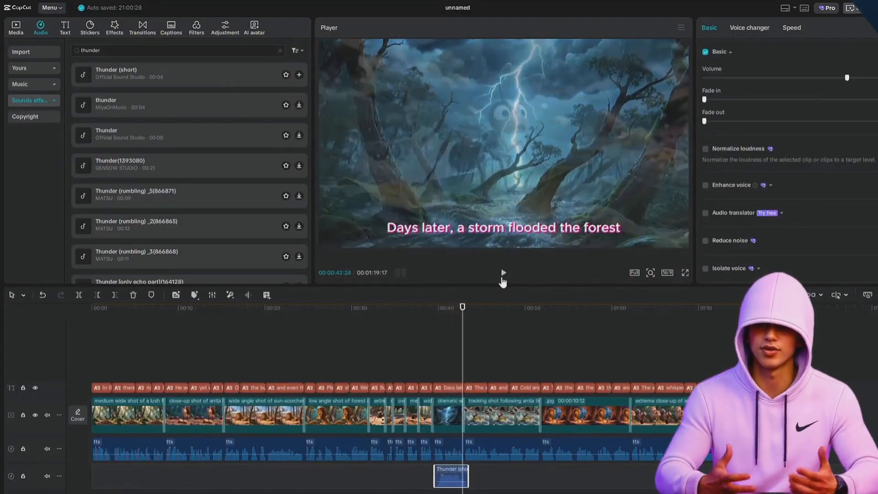
pyautogui.click(503, 274)
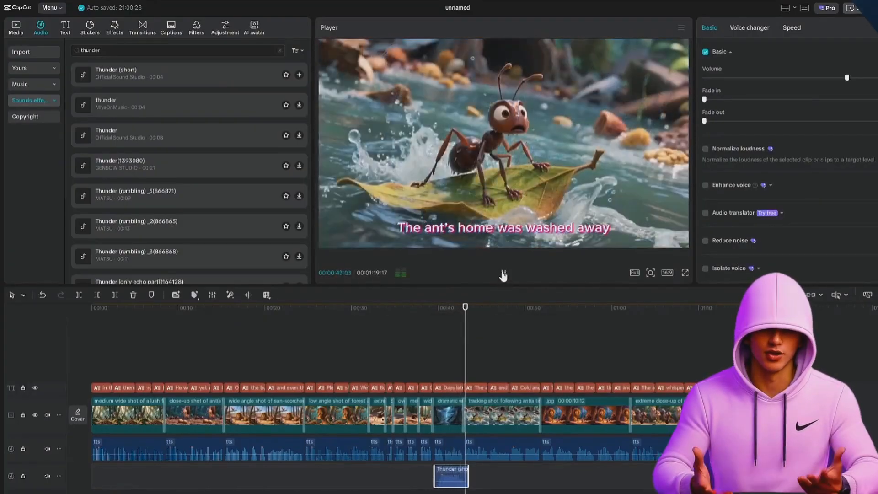
# Search the sound effects for "water rashing" and place Healing Water Stream right after the thunder clip, under the washed-away ant scene.
pyautogui.click(78, 50)
pyautogui.press('BackSpace')
pyautogui.write('wa')
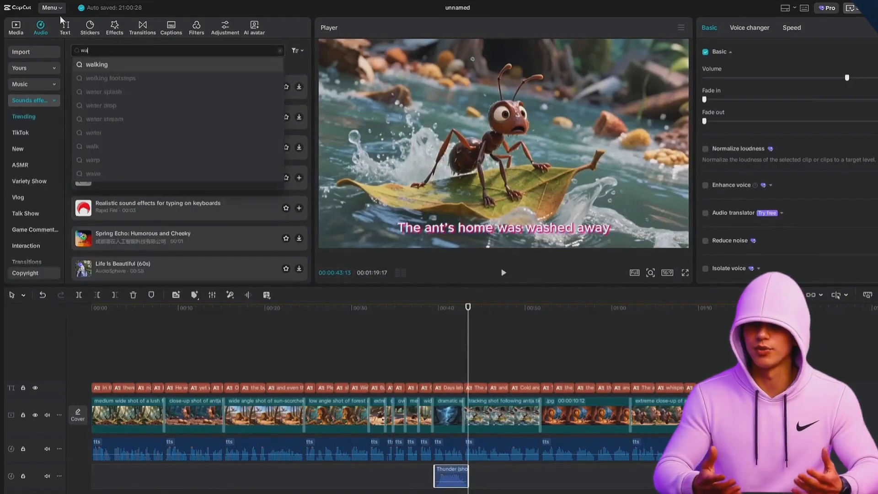
pyautogui.write('ter wa')
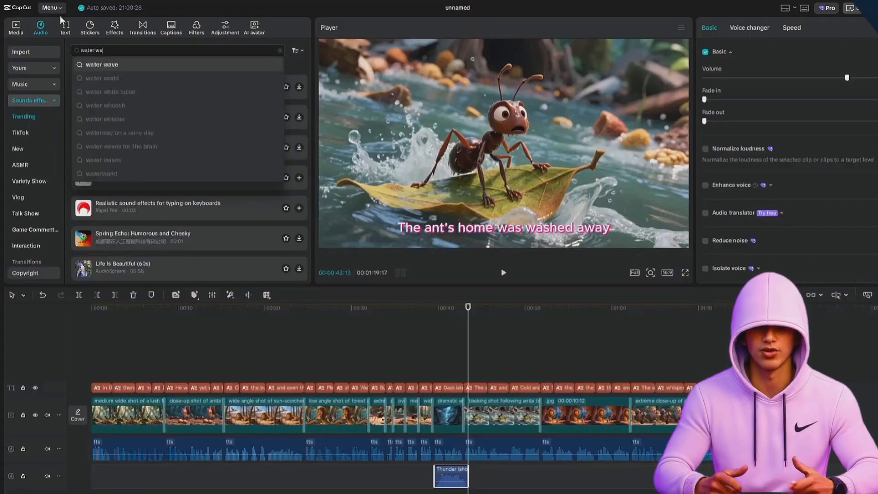
pyautogui.write('shing')
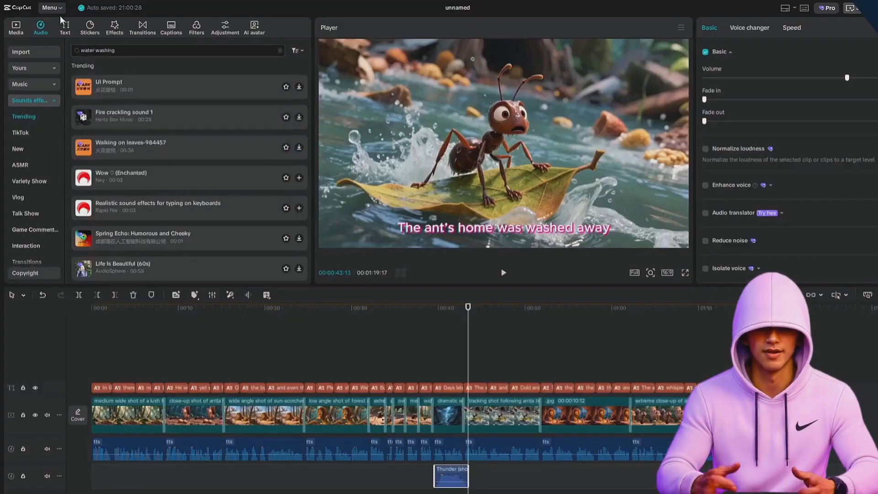
pyautogui.press('Return')
pyautogui.moveTo(142, 105)
pyautogui.mouseDown()
pyautogui.moveTo(377, 361)
pyautogui.moveTo(467, 476)
pyautogui.mouseUp()
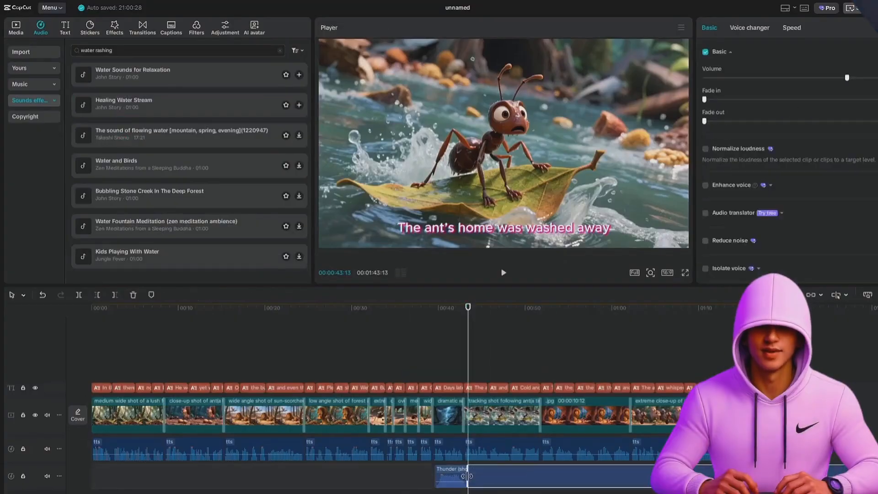
pyautogui.click(538, 382)
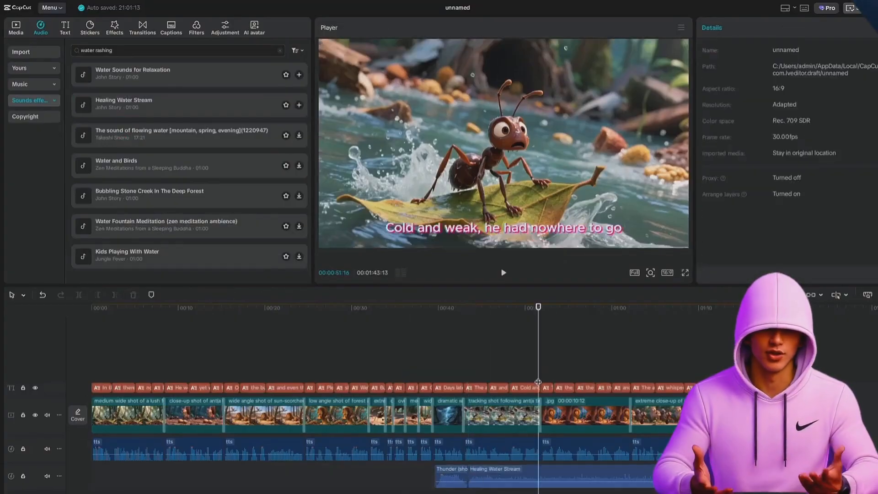
# Trim the Healing Water Stream clip to the end of the washed-away ant scene and play back the result.
pyautogui.moveTo(539, 363); pyautogui.dragTo(541, 365)
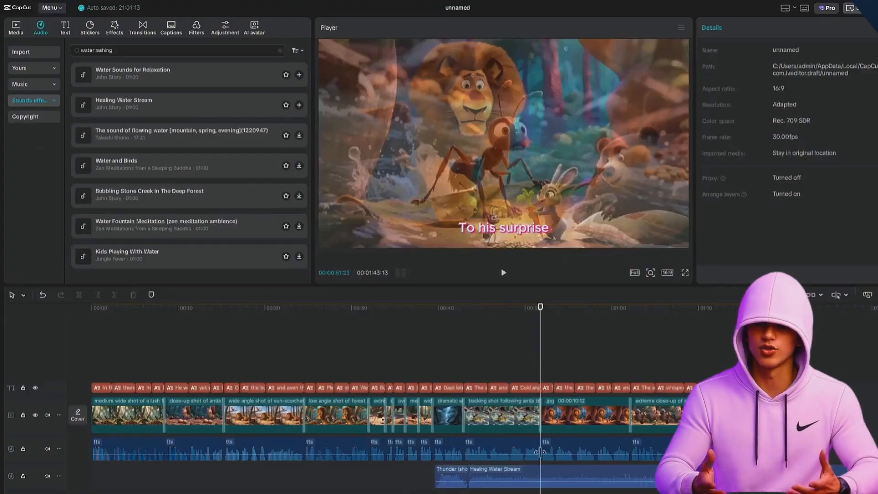
pyautogui.click(540, 476)
pyautogui.click(114, 296)
pyautogui.click(504, 273)
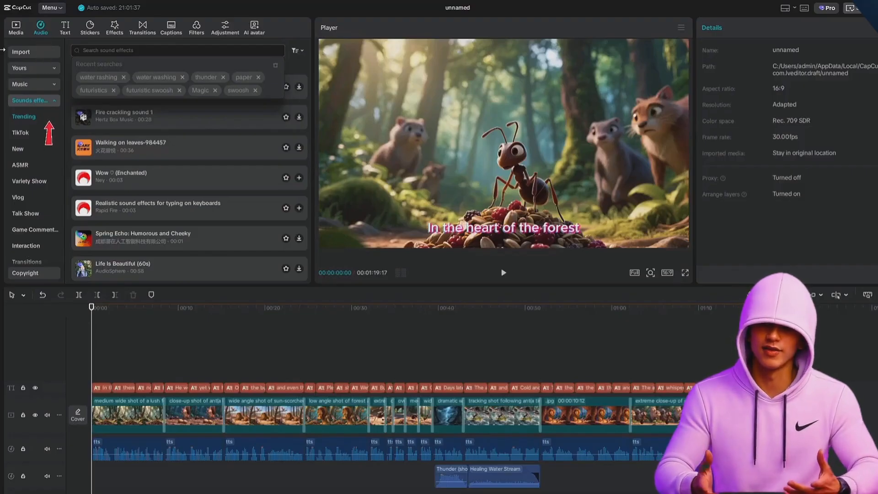
# Search the sound effects for "forest", place Forest Sounds on a new audio track at the video's start, and lower its volume.
pyautogui.write('forest')
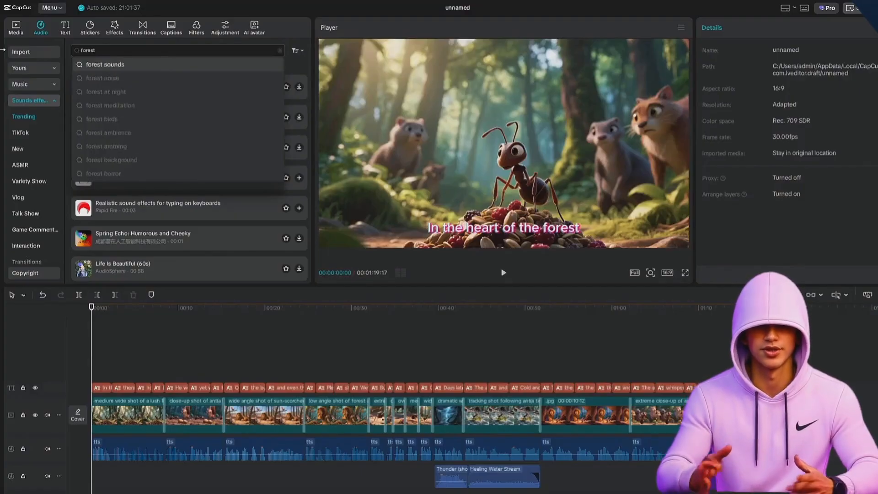
pyautogui.press('Return')
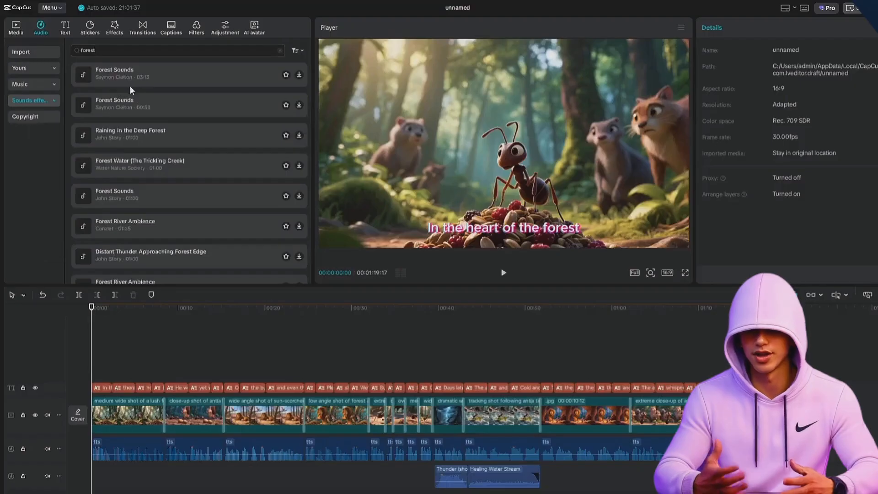
pyautogui.click(84, 73)
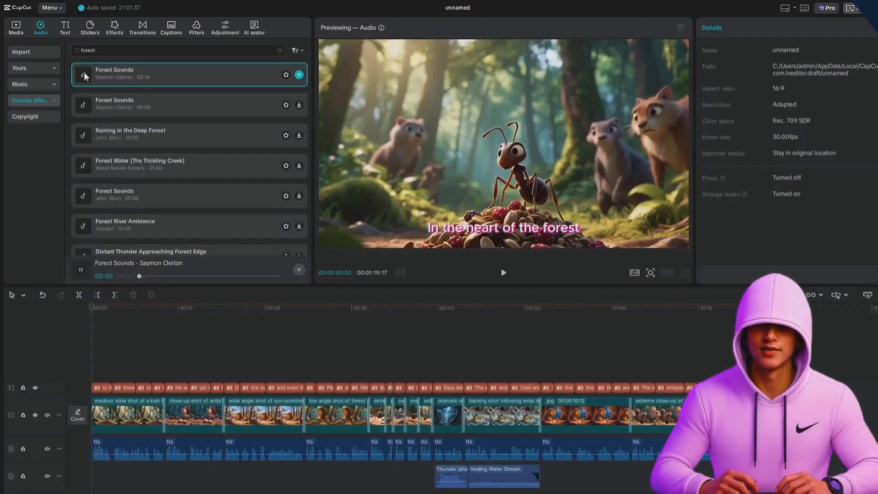
pyautogui.moveTo(103, 71); pyautogui.dragTo(95, 493)
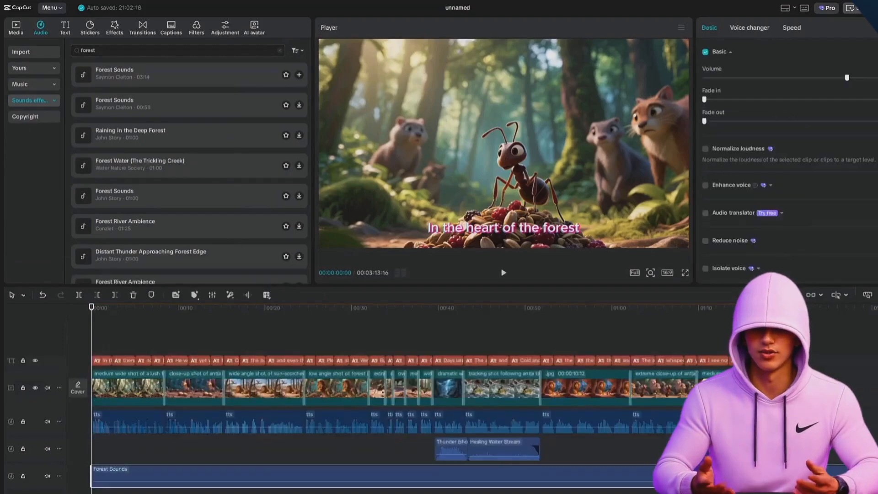
pyautogui.click(824, 78)
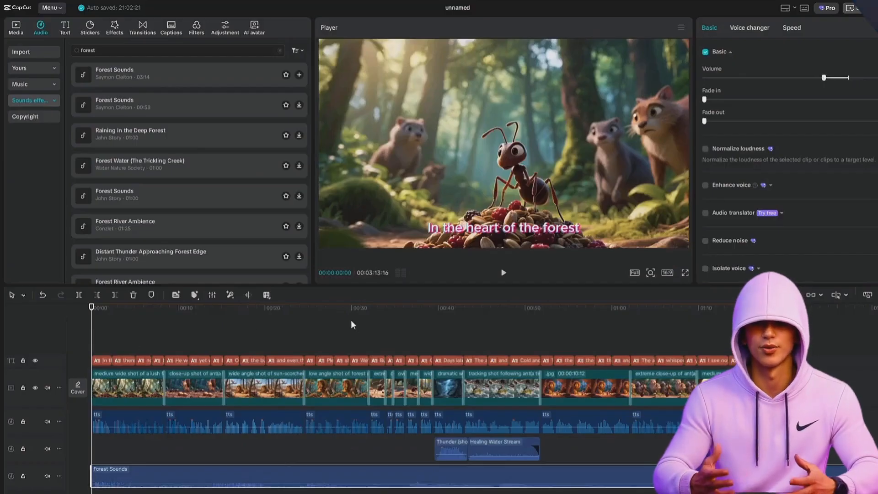
pyautogui.click(503, 273)
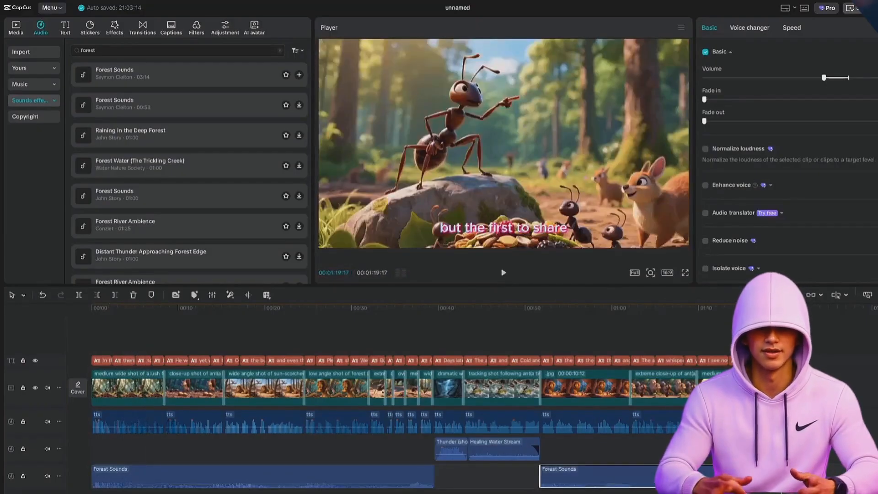
# Group all the timeline clips and shift the group right to leave a gap at the start.
pyautogui.moveTo(840, 475); pyautogui.dragTo(240, 348)
pyautogui.moveTo(148, 346); pyautogui.dragTo(90, 334)
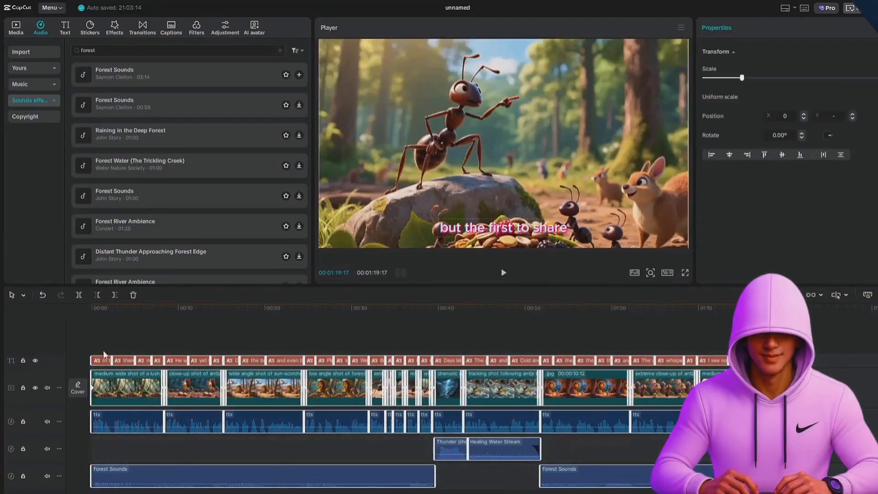
pyautogui.rightClick(126, 382)
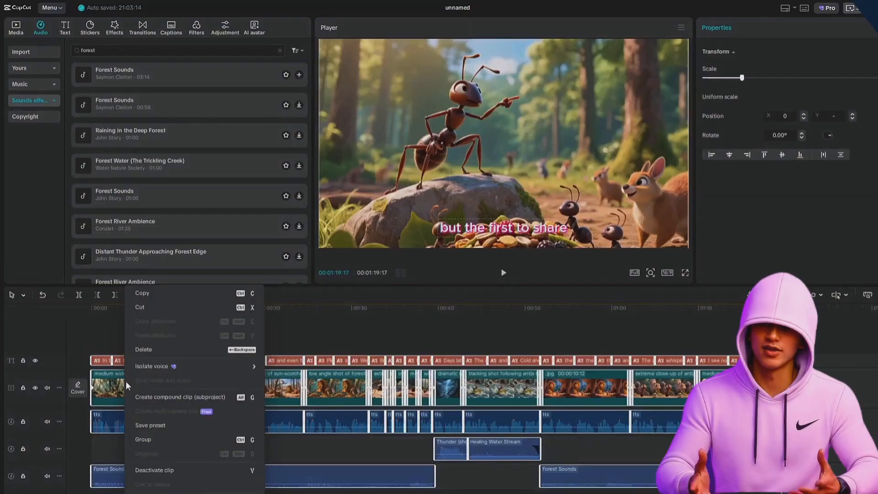
pyautogui.click(142, 439)
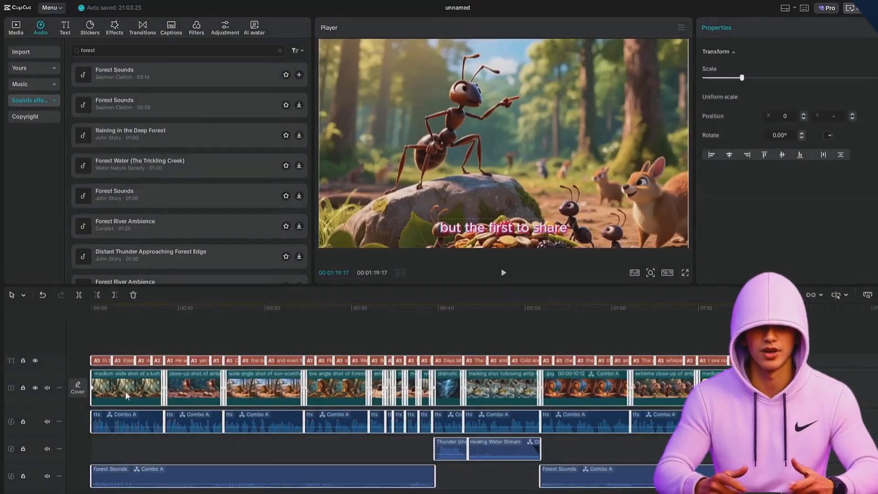
pyautogui.moveTo(131, 391); pyautogui.dragTo(169, 394)
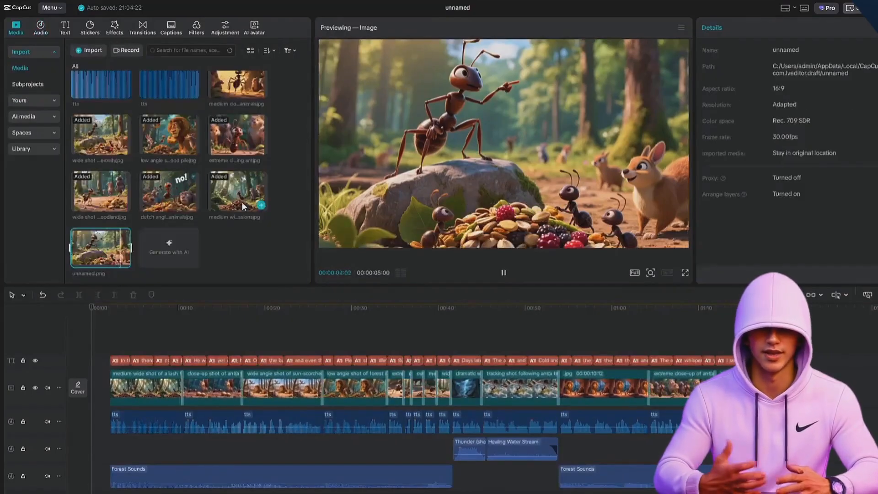
# Insert the medium wide forest image in the opening gap and add a default text clip at the start above it.
pyautogui.moveTo(242, 202); pyautogui.dragTo(91, 403)
pyautogui.click(141, 393)
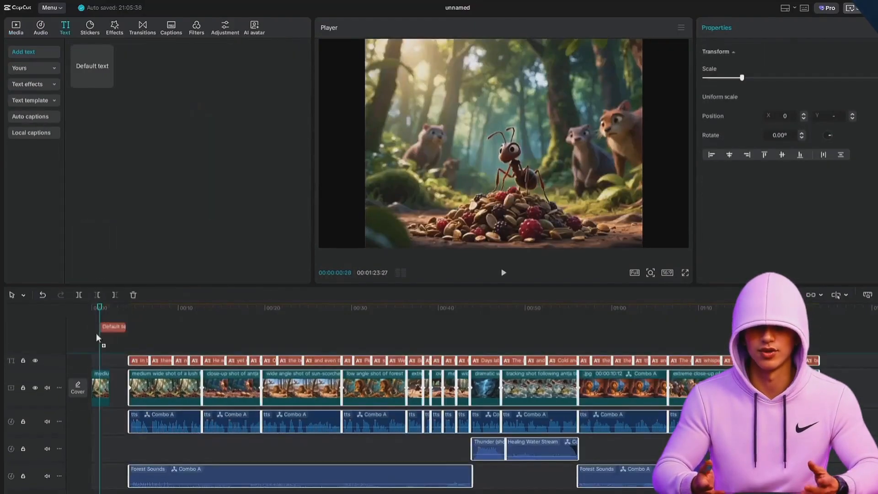
pyautogui.moveTo(96, 333); pyautogui.dragTo(89, 363)
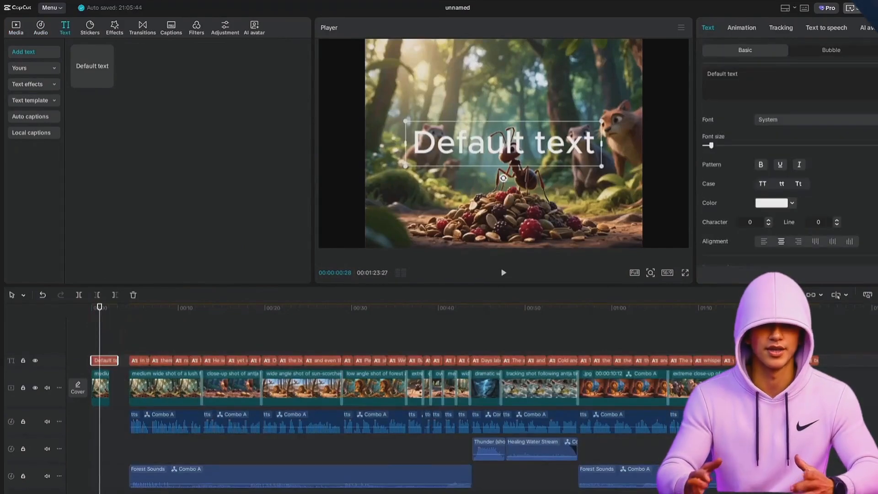
# Enlarge the opening forest image to 142% so it fills the frame.
pyautogui.press('super+equal')
pyautogui.press('super+equal')
pyautogui.press('super+equal')
pyautogui.press('Home')
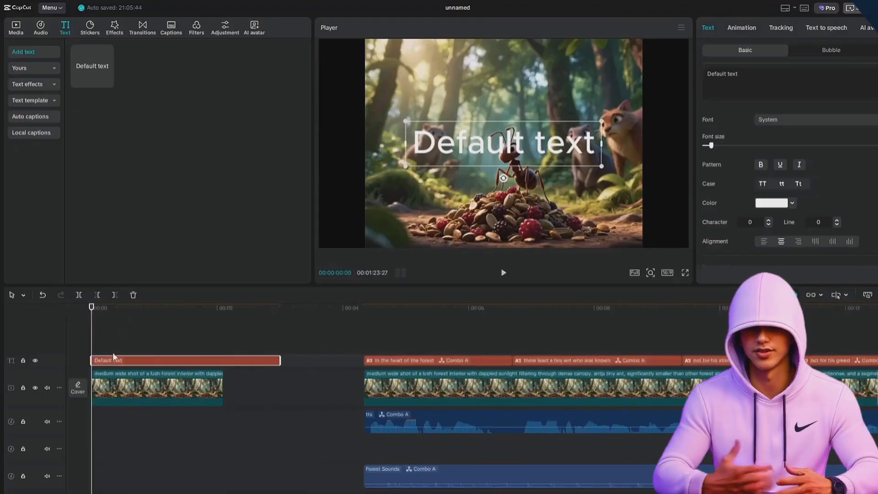
pyautogui.click(475, 220)
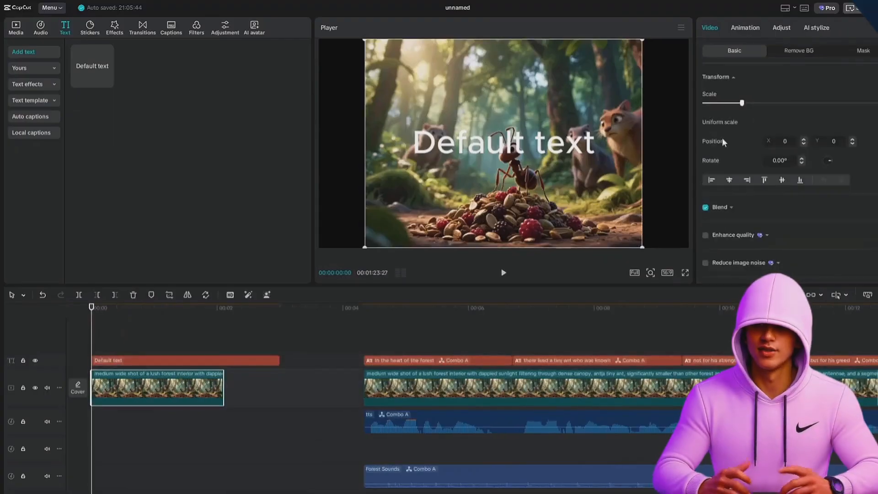
pyautogui.moveTo(742, 103); pyautogui.dragTo(756, 104)
# Change the default text to "The Greedy Ant" and move the title to the upper part of the frame.
pyautogui.doubleClick(577, 142)
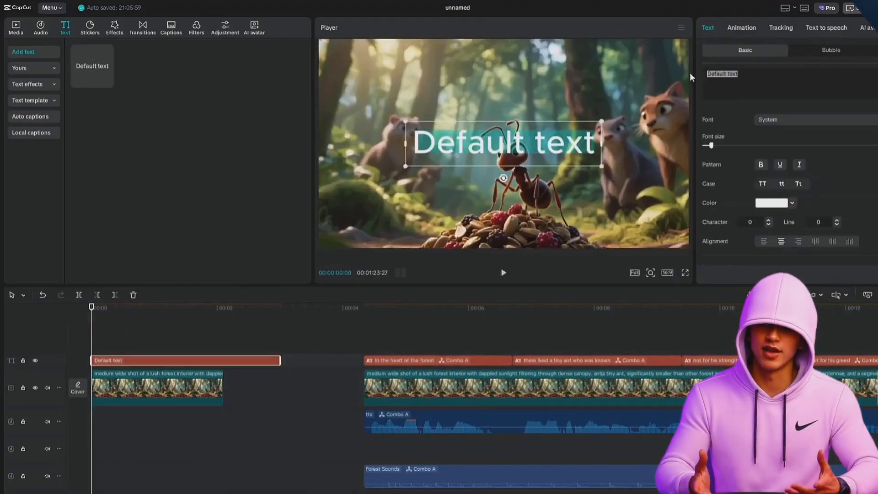
pyautogui.write('The Greedy A')
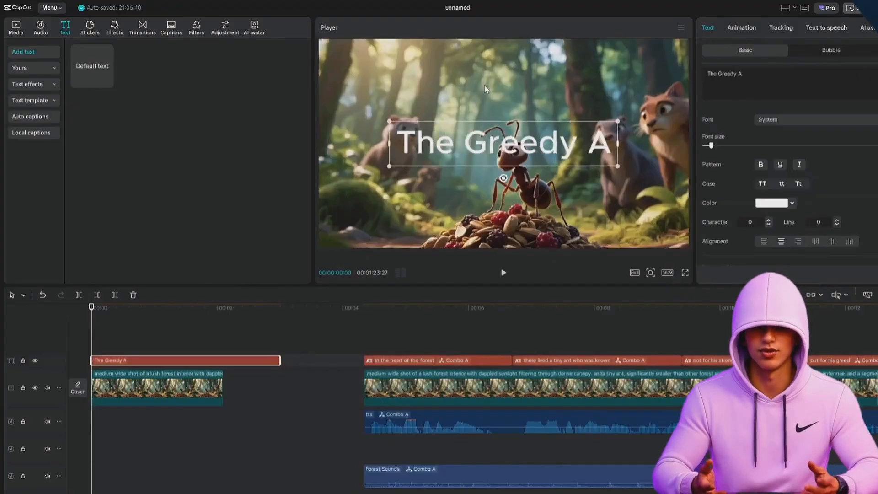
pyautogui.write('nt')
pyautogui.moveTo(512, 142); pyautogui.dragTo(512, 78)
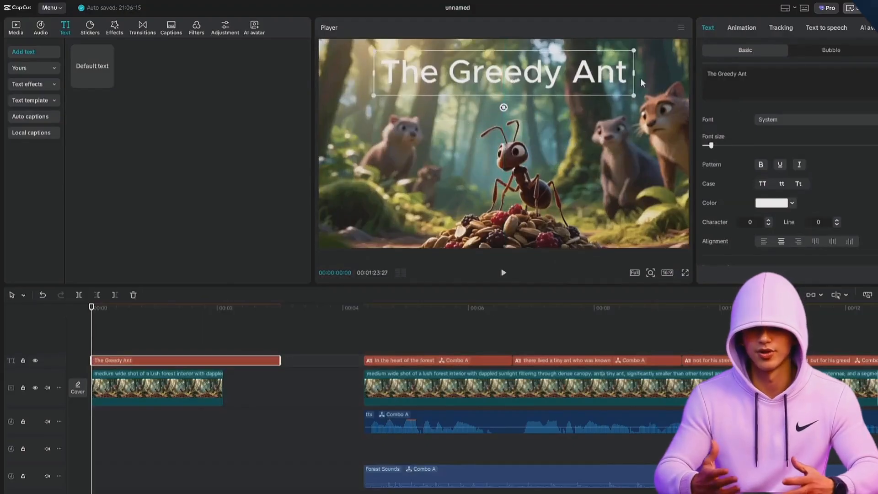
# Style the title with a cream text effect with a dark outline and trim it to the opening image's length.
pyautogui.click(876, 50)
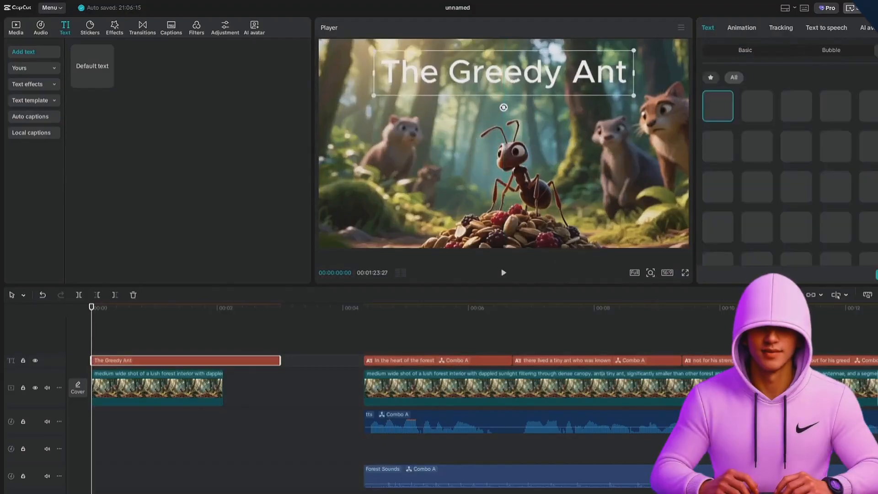
pyautogui.scroll(-5, 786, 203)
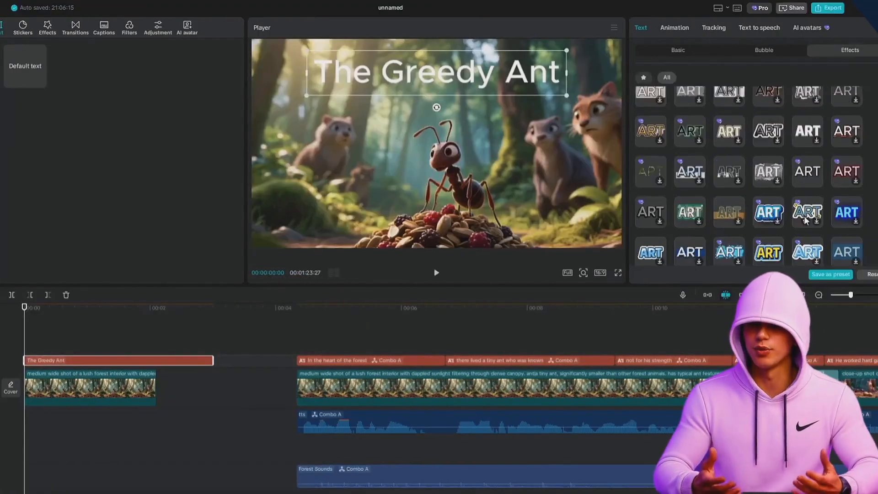
pyautogui.click(806, 220)
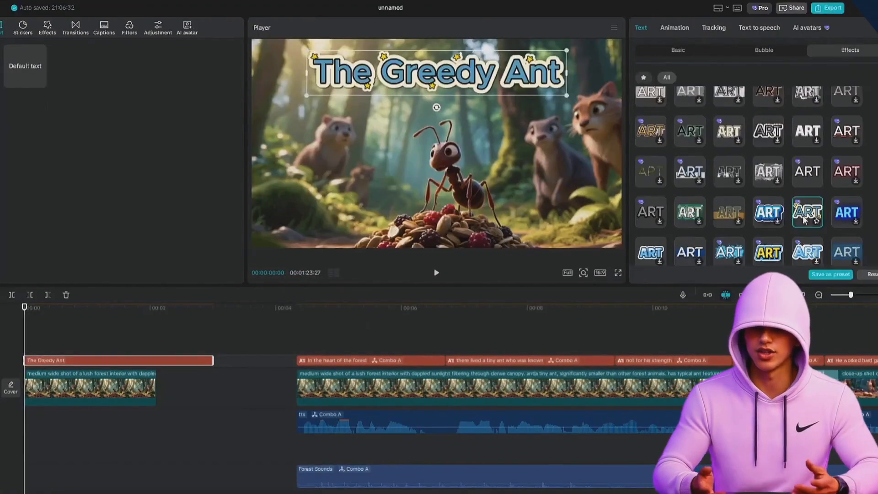
pyautogui.scroll(-5, 805, 197)
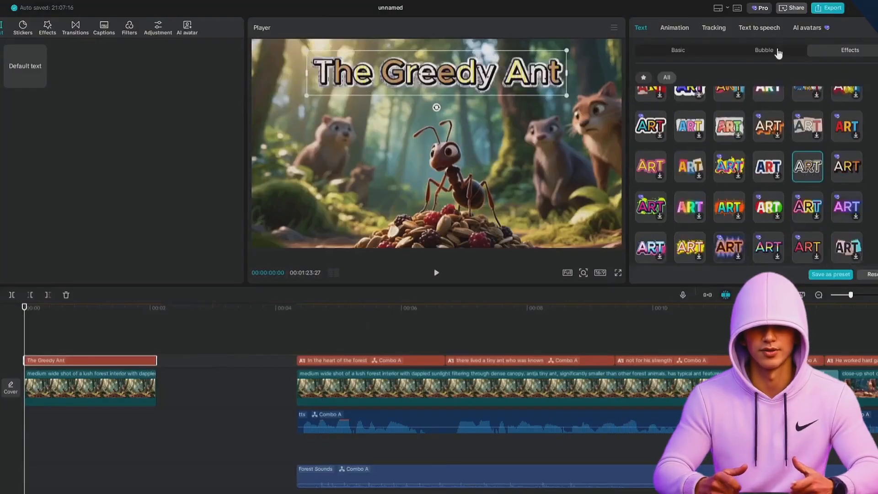
# Apply the Laser Cut entrance animation to the title with a duration of 0.7 s.
pyautogui.click(675, 29)
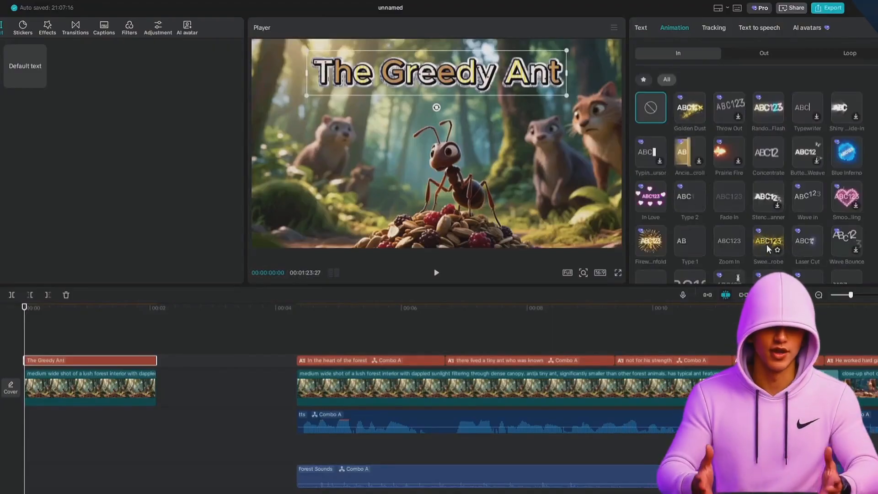
pyautogui.click(806, 247)
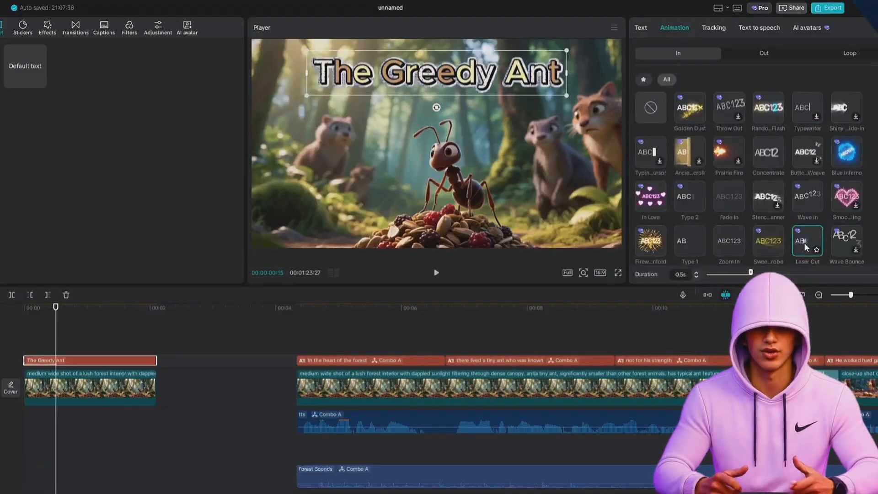
pyautogui.moveTo(751, 273); pyautogui.dragTo(772, 273)
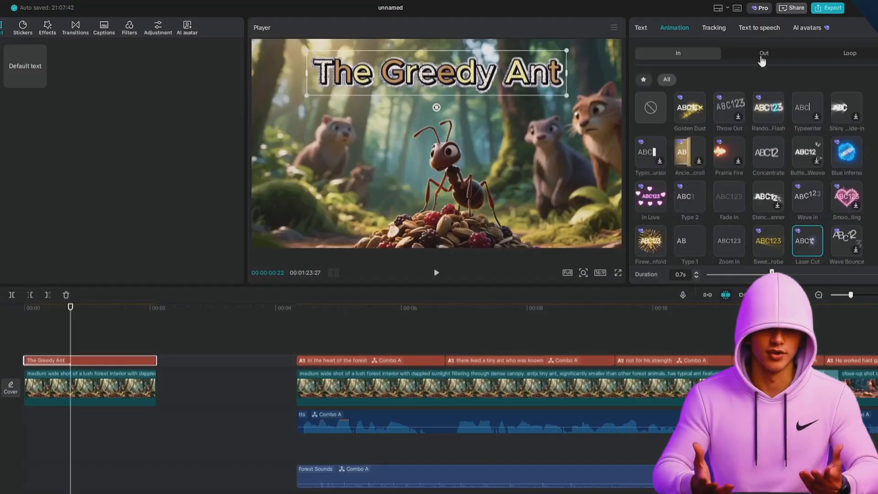
# Generate speech for the title with the Adorable Girl voice from the favorite voices.
pyautogui.click(760, 28)
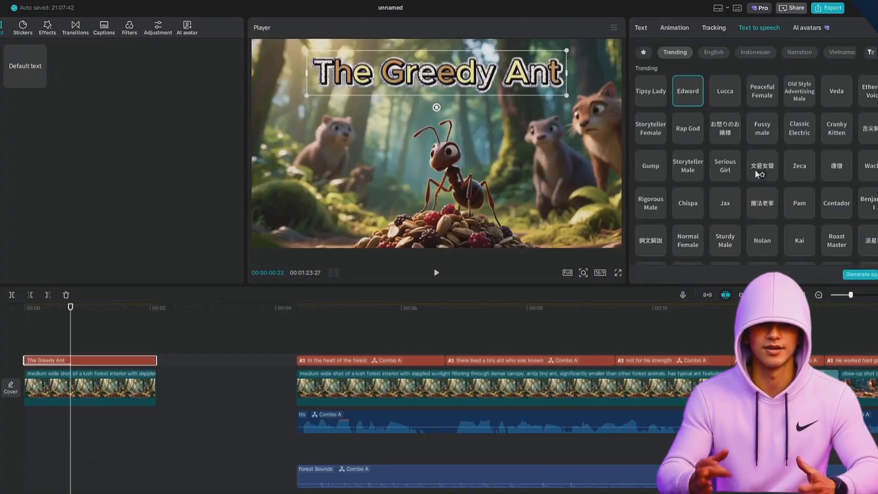
pyautogui.scroll(-5, 681, 65)
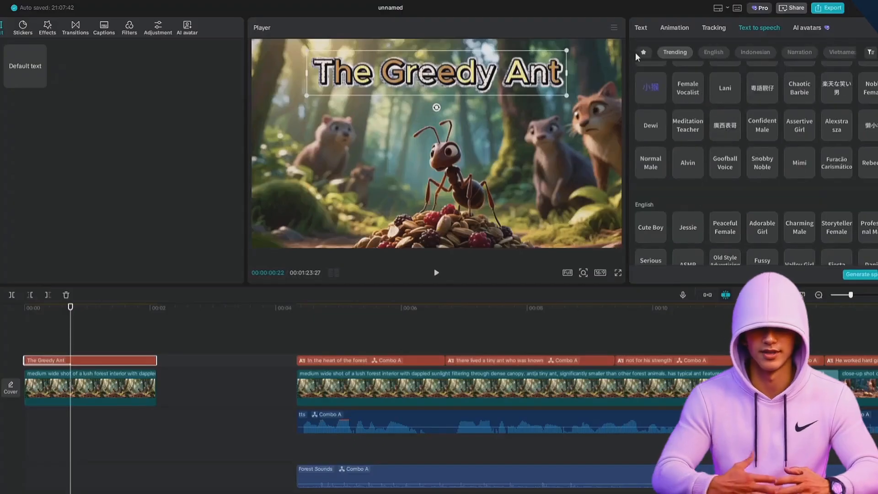
pyautogui.click(642, 57)
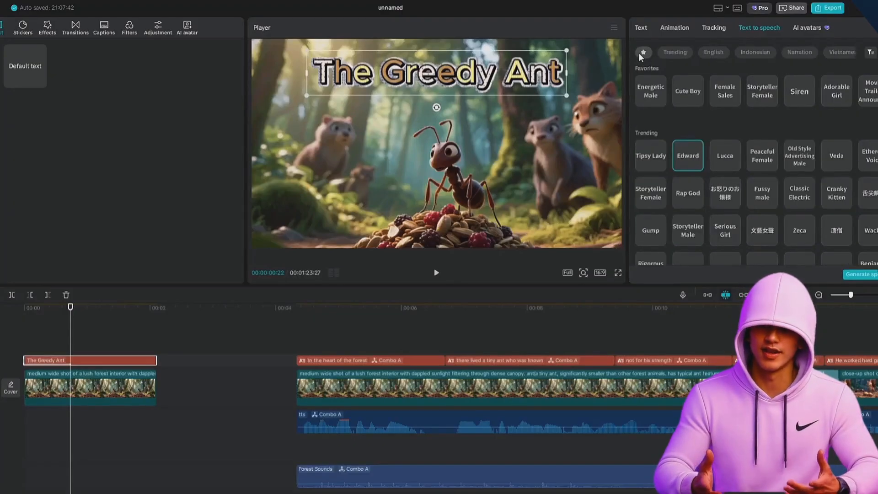
pyautogui.click(831, 95)
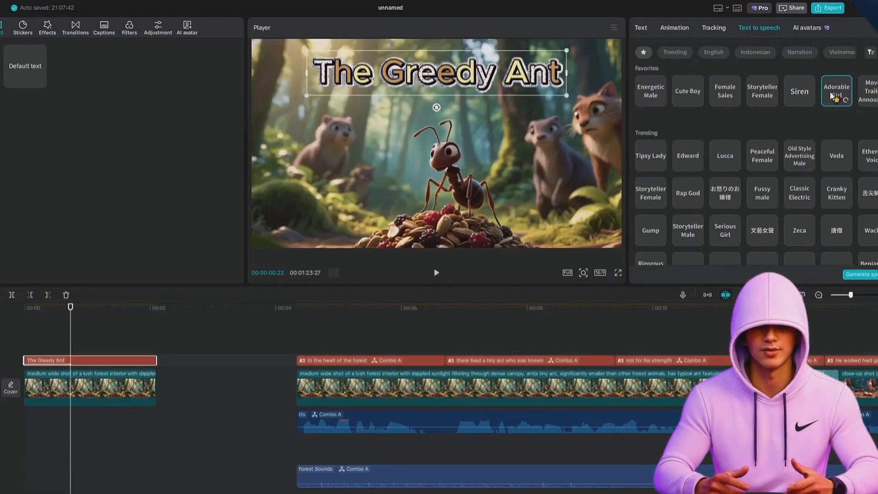
pyautogui.click(851, 276)
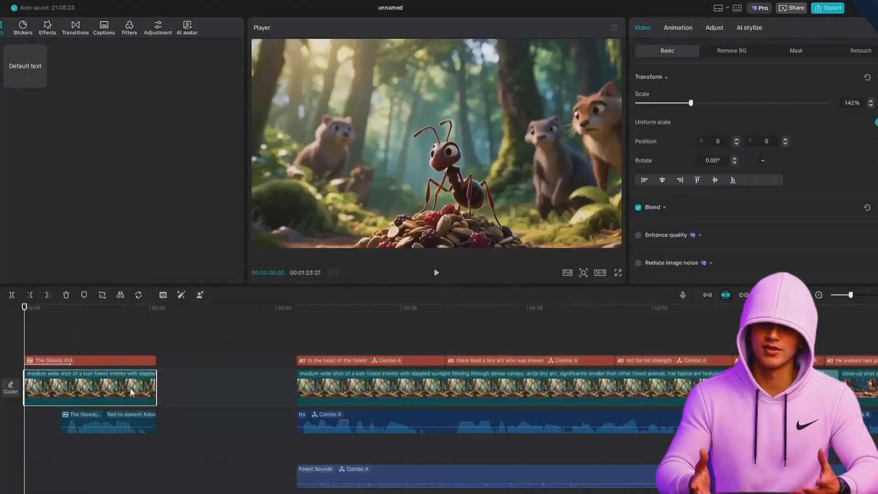
# Apply the "Magic...rks 2" entrance animation to the opening forest image.
pyautogui.click(676, 29)
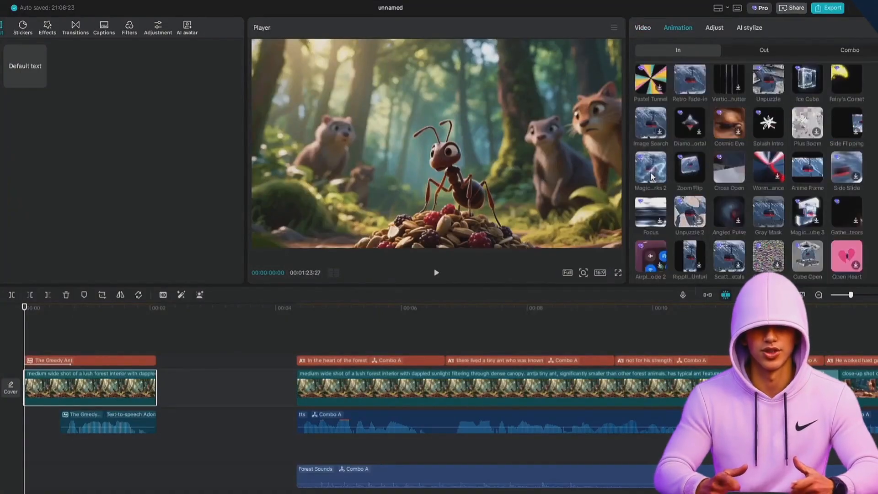
pyautogui.click(650, 172)
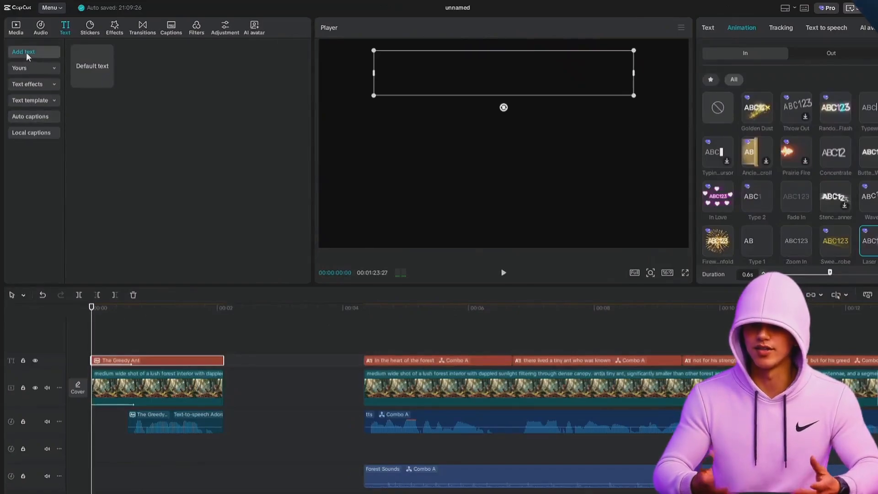
# Search the sound effects for "magical" and preview the first Magical Journey result.
pyautogui.click(41, 33)
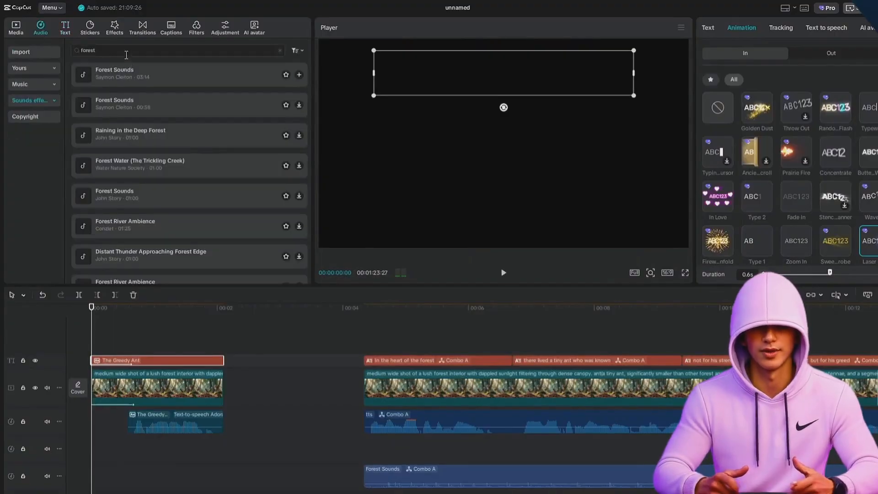
pyautogui.hotkey('ctrl', 'a')
pyautogui.press('BackSpace')
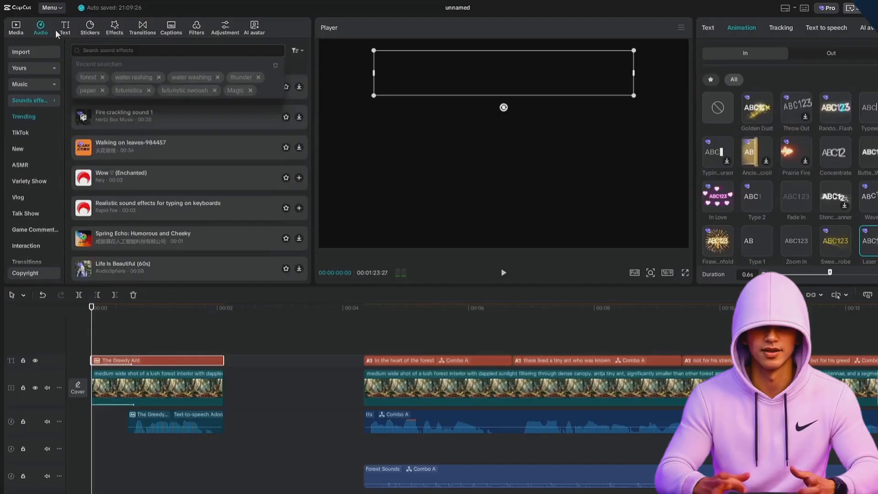
pyautogui.write('magical')
pyautogui.press('Return')
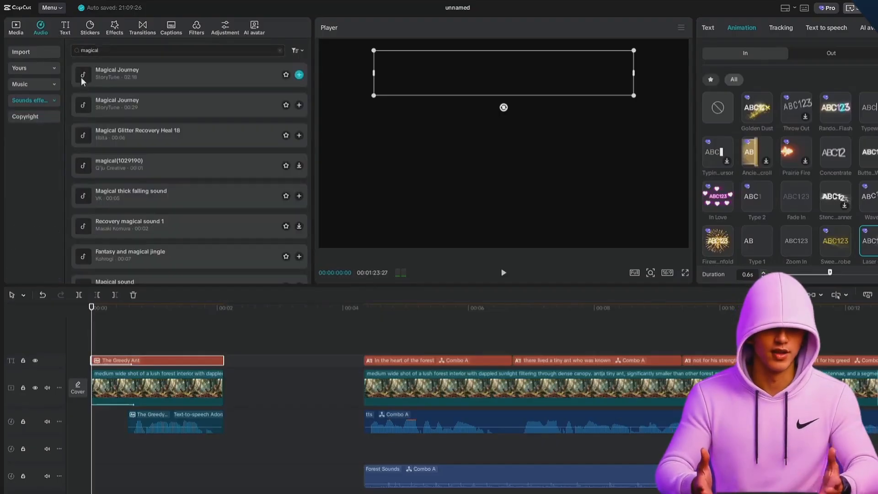
pyautogui.click(81, 77)
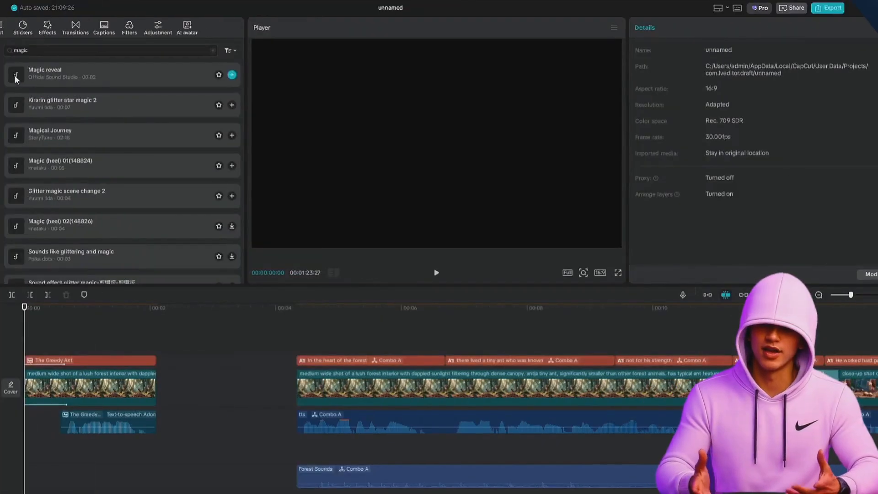
# Add the "Magic reveal" sound effect at the start of the title intro, trim off its end, and play the intro.
pyautogui.click(46, 74)
pyautogui.moveTo(45, 73); pyautogui.dragTo(29, 451)
pyautogui.click(69, 453)
pyautogui.moveTo(151, 440); pyautogui.dragTo(77, 444)
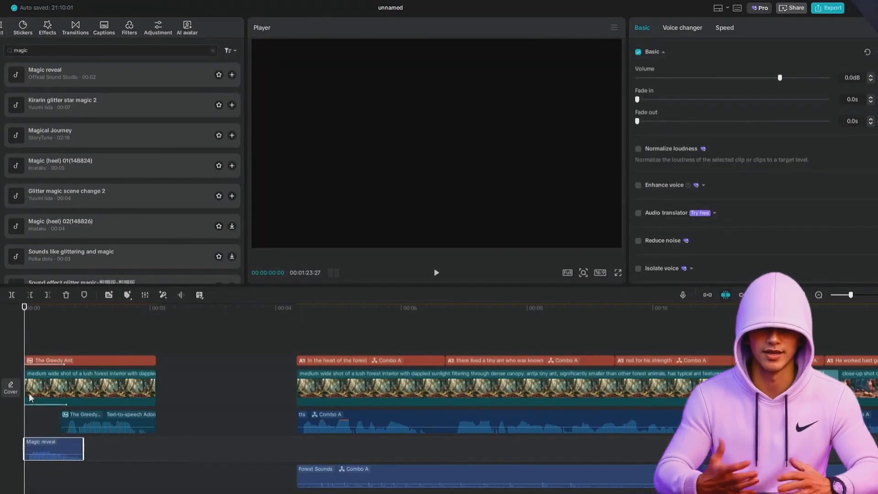
pyautogui.click(436, 274)
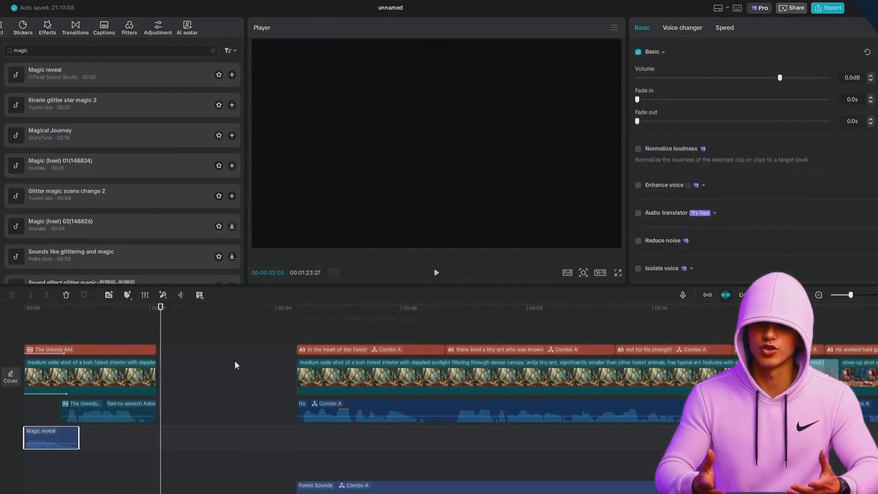
# Move all story scenes, captions and audio earlier together so they begin directly after the title intro.
pyautogui.moveTo(328, 387); pyautogui.dragTo(231, 382)
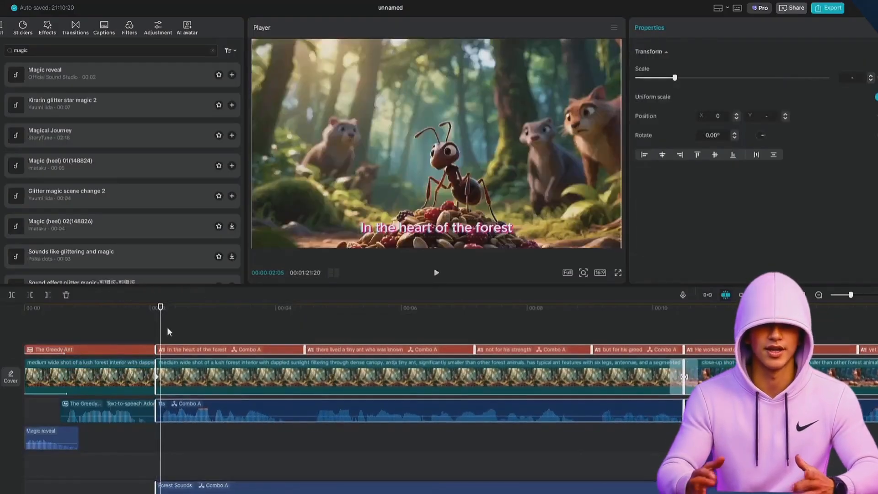
pyautogui.moveTo(161, 329); pyautogui.dragTo(133, 331)
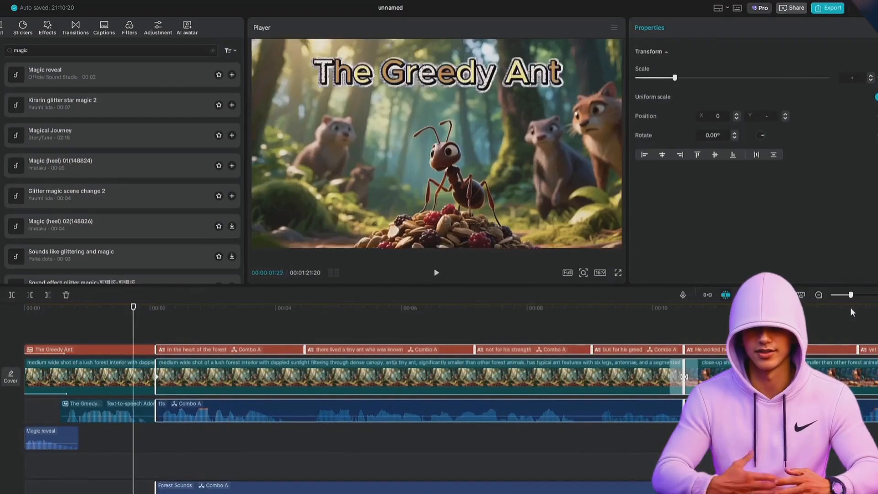
pyautogui.moveTo(851, 295); pyautogui.dragTo(839, 295)
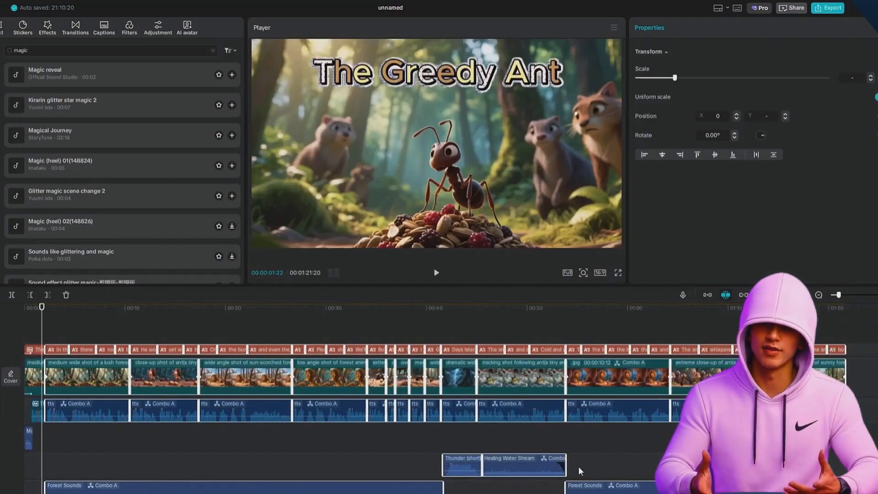
# Play the story video from the beginning to review the edit, and return the playhead to the start.
pyautogui.click(652, 459)
pyautogui.press('Home')
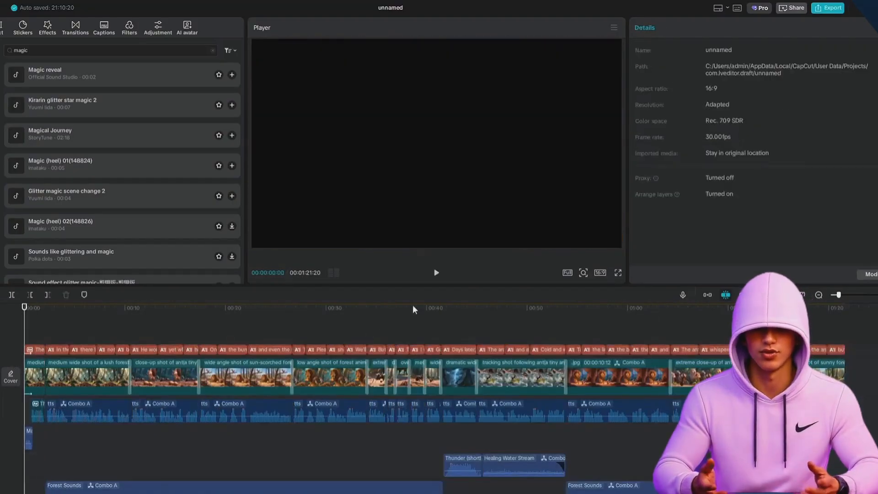
pyautogui.click(437, 273)
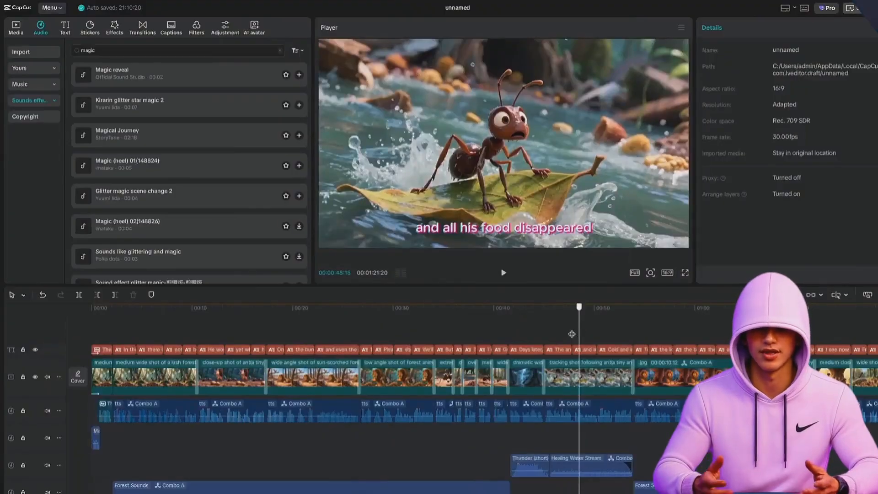
pyautogui.moveTo(572, 334); pyautogui.dragTo(66, 361)
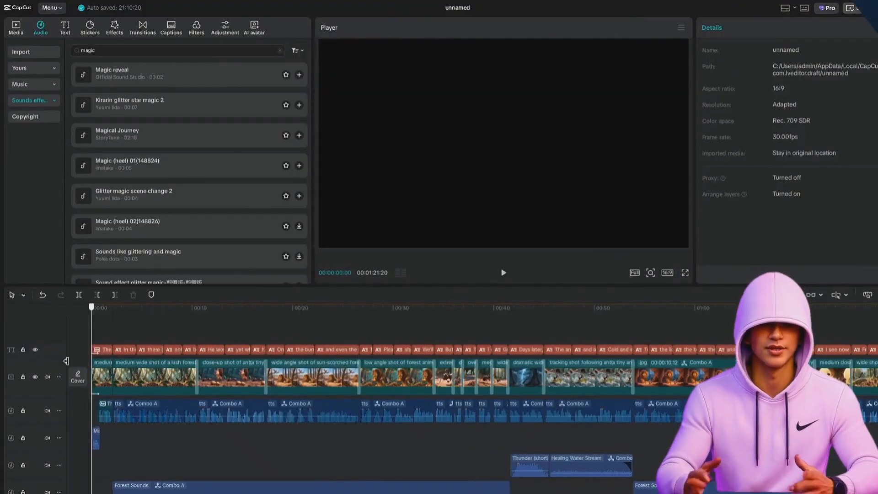
# Set up an AI video from the first story scene's image, prompting for the ant gathering food in one place while nearby animals watch.
pyautogui.click(114, 369)
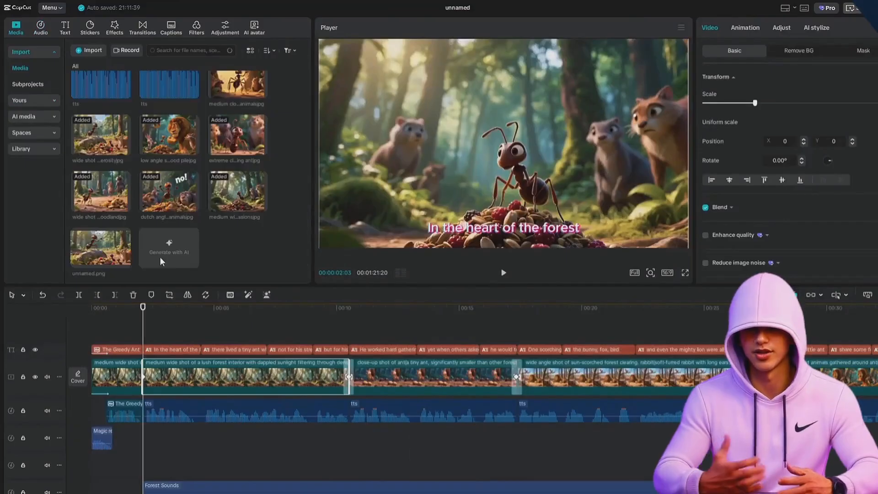
pyautogui.moveTo(160, 257)
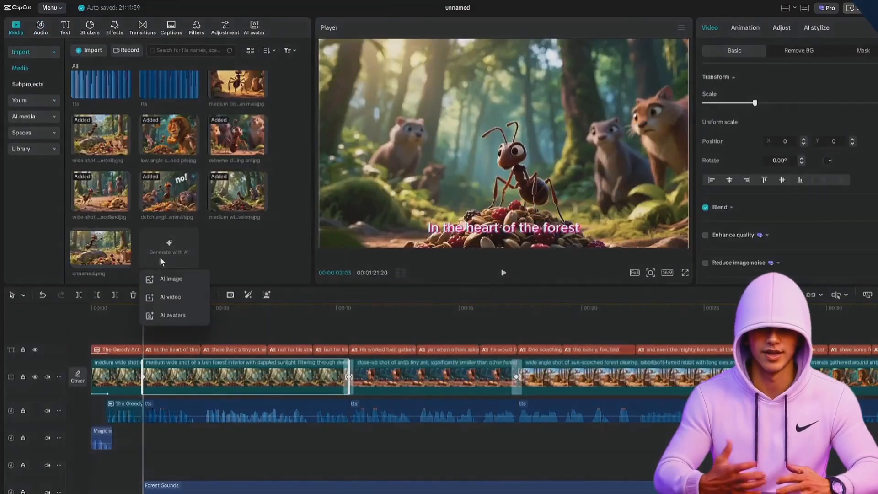
pyautogui.click(167, 298)
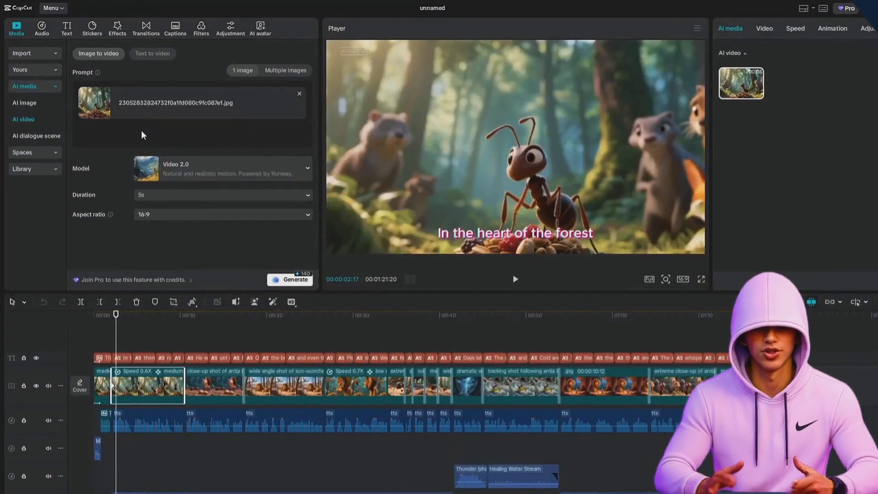
pyautogui.write('The and is working gathering food and placing it all in one place. All animals nearby are looking to ant. And doing nothing.')
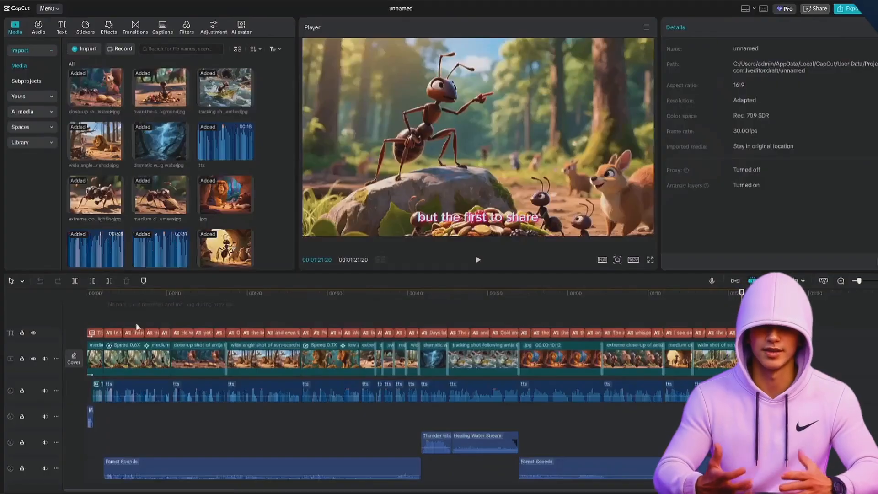
# Play back the AI-animated opening forest scene and the scene where the lion pleads for food.
pyautogui.click(105, 317)
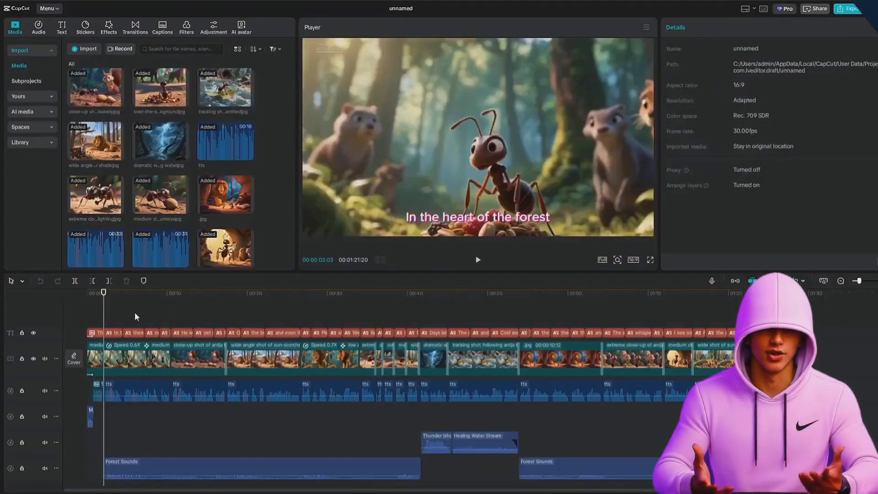
pyautogui.click(478, 261)
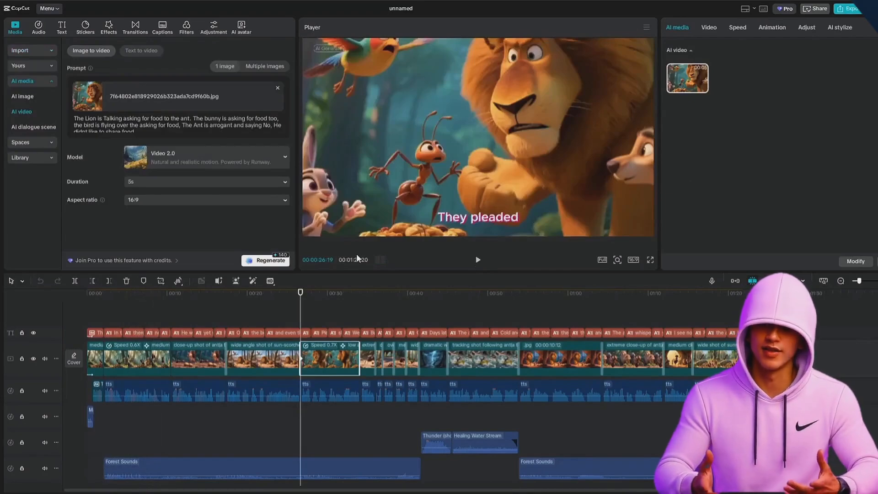
pyautogui.click(479, 263)
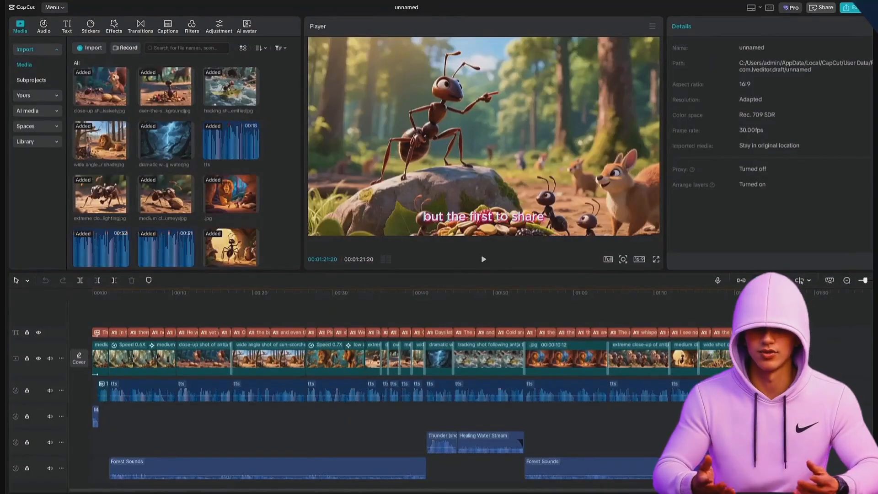
# Export the video under the name "The Greedy Ant Story" at 4K resolution.
pyautogui.click(851, 11)
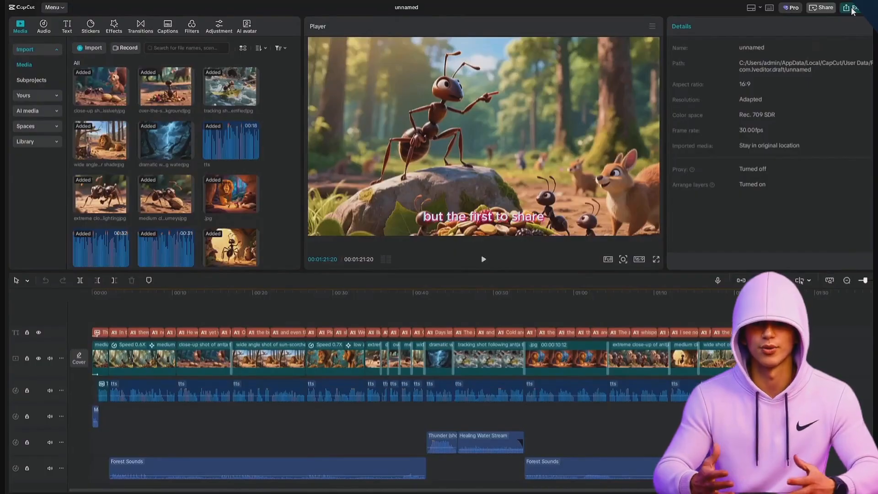
pyautogui.write('T')
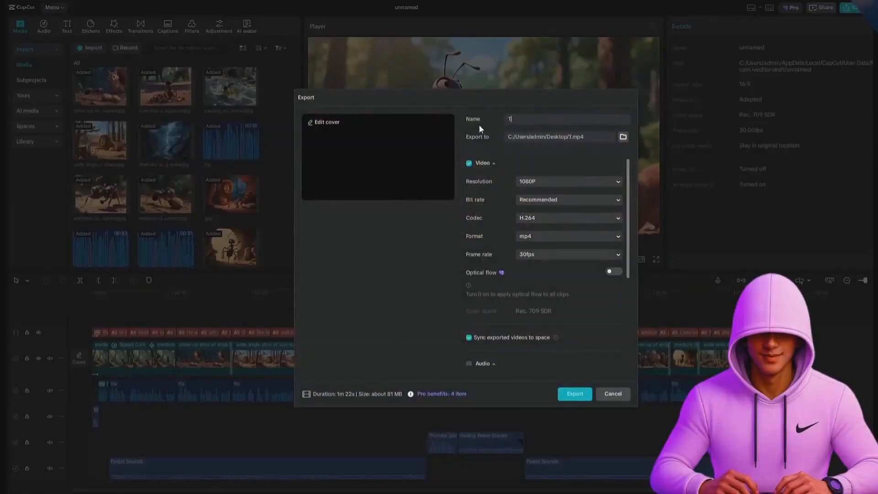
pyautogui.write('he Greedy Ant')
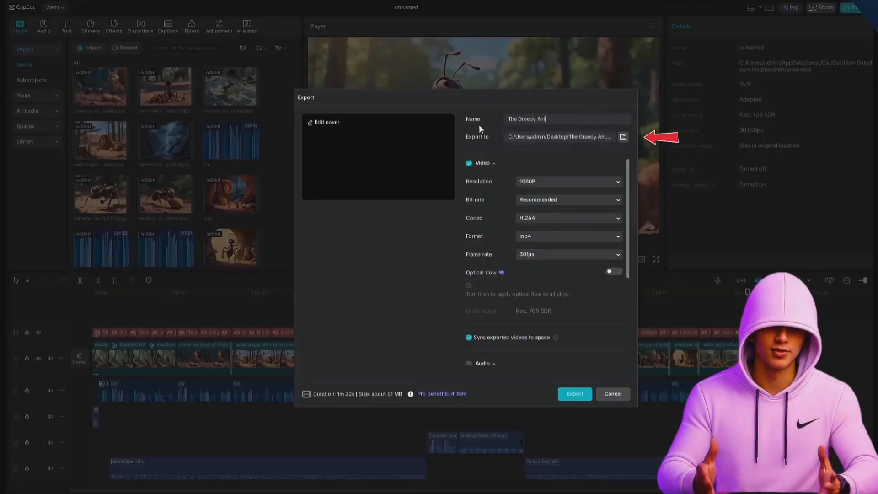
pyautogui.write(' Story')
pyautogui.click(616, 181)
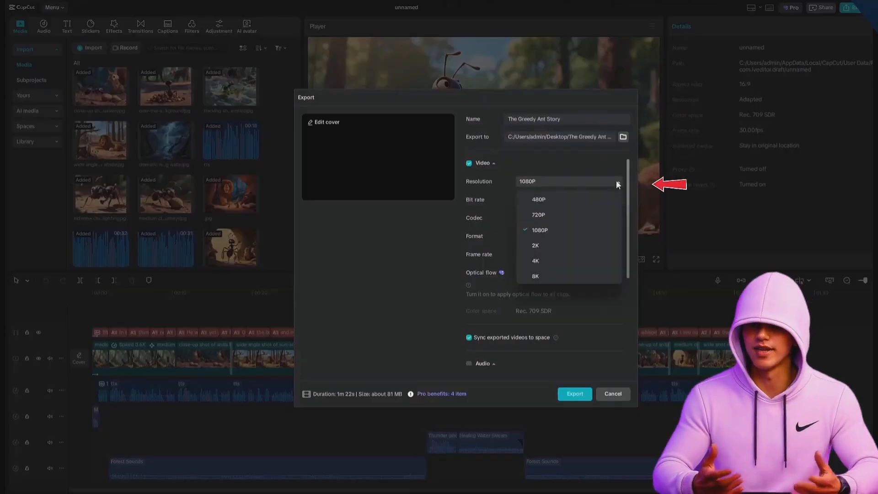
pyautogui.click(548, 261)
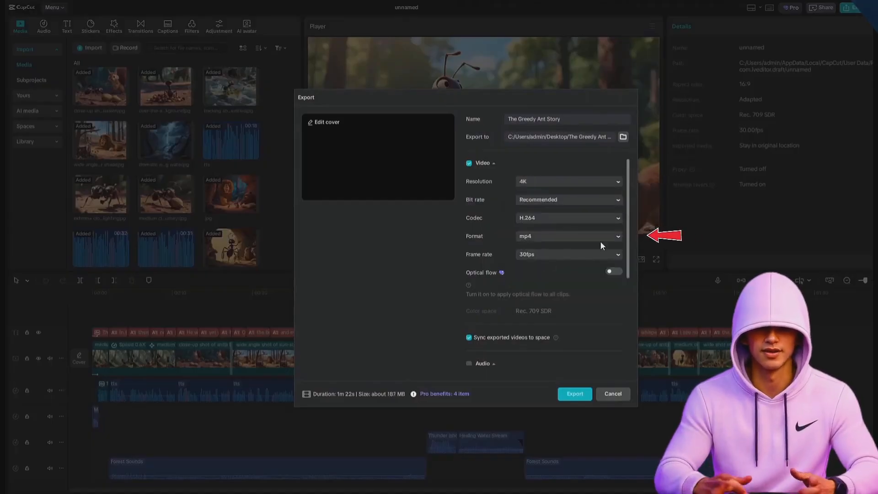
pyautogui.click(575, 394)
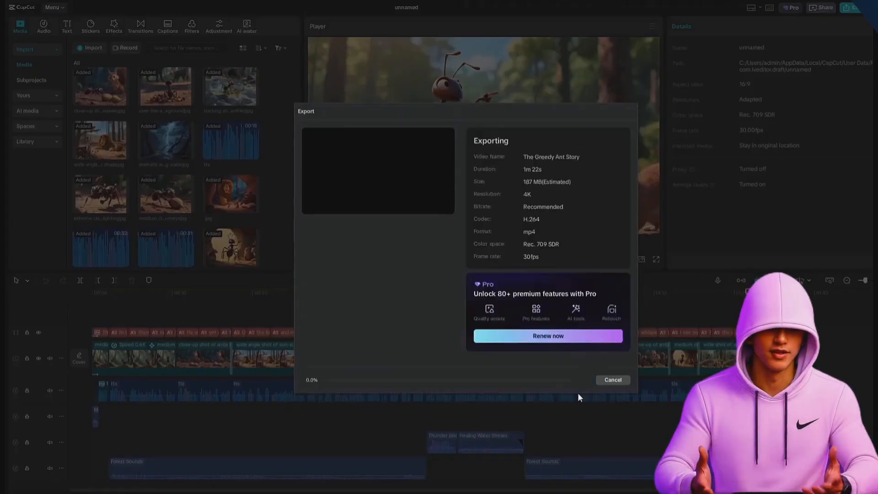